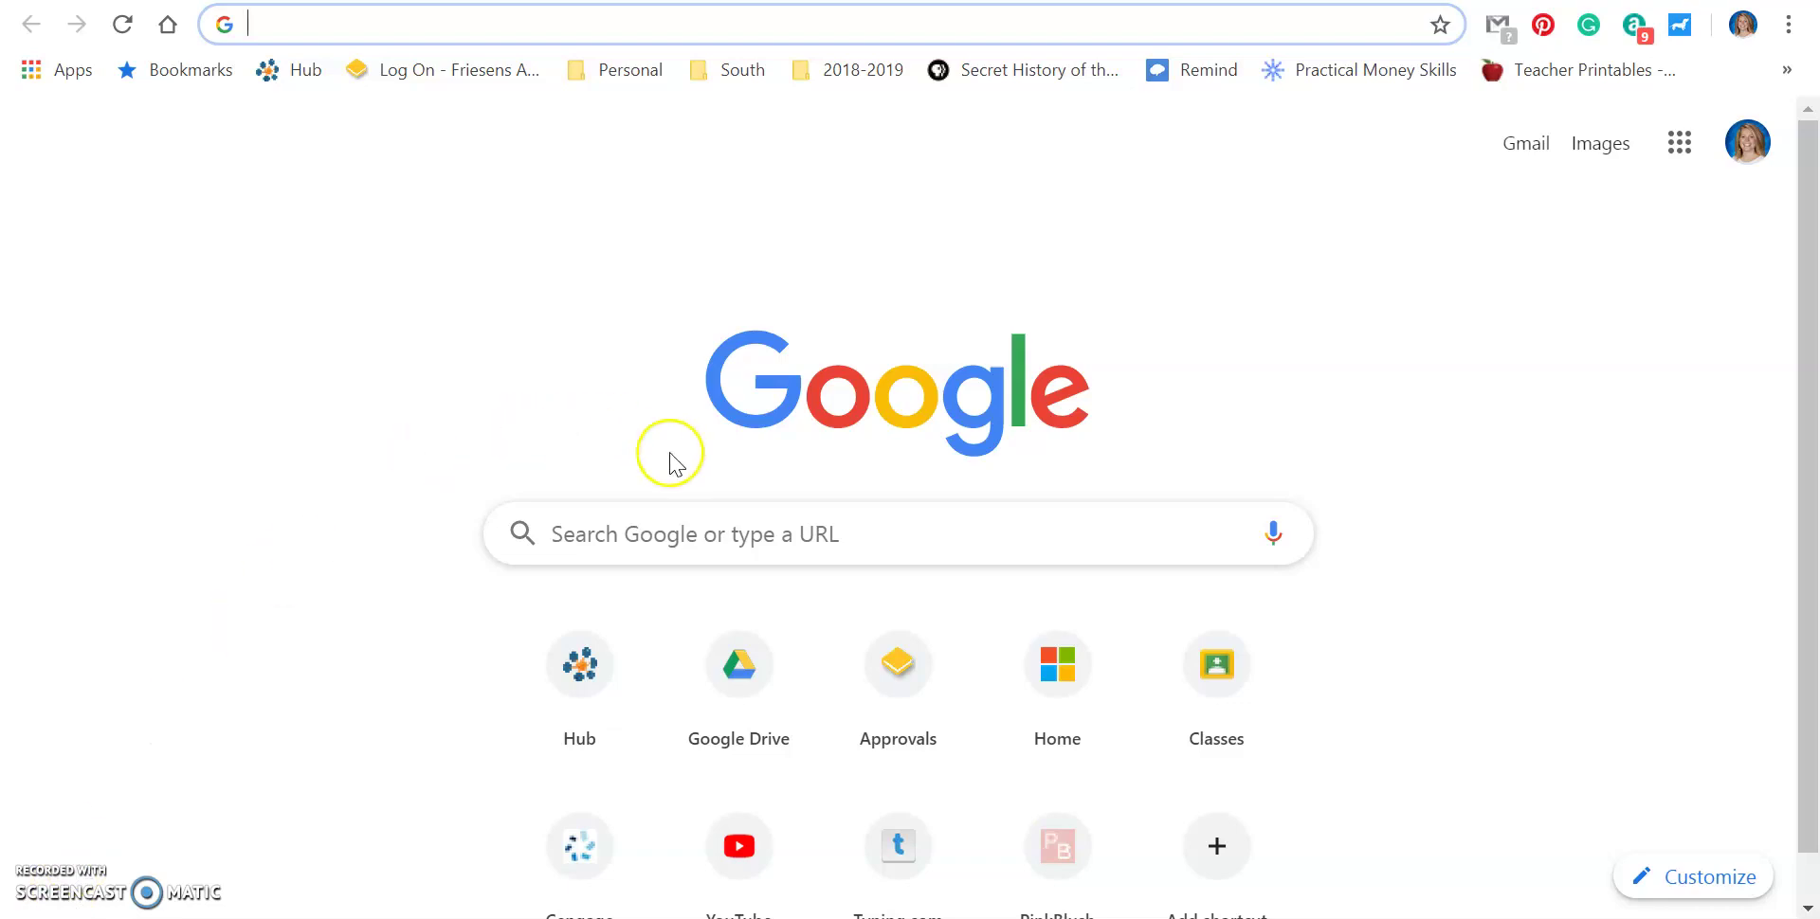
Search Google for "dog" and show the image results.
{"action": "left_click", "coordinate": [709, 542]}
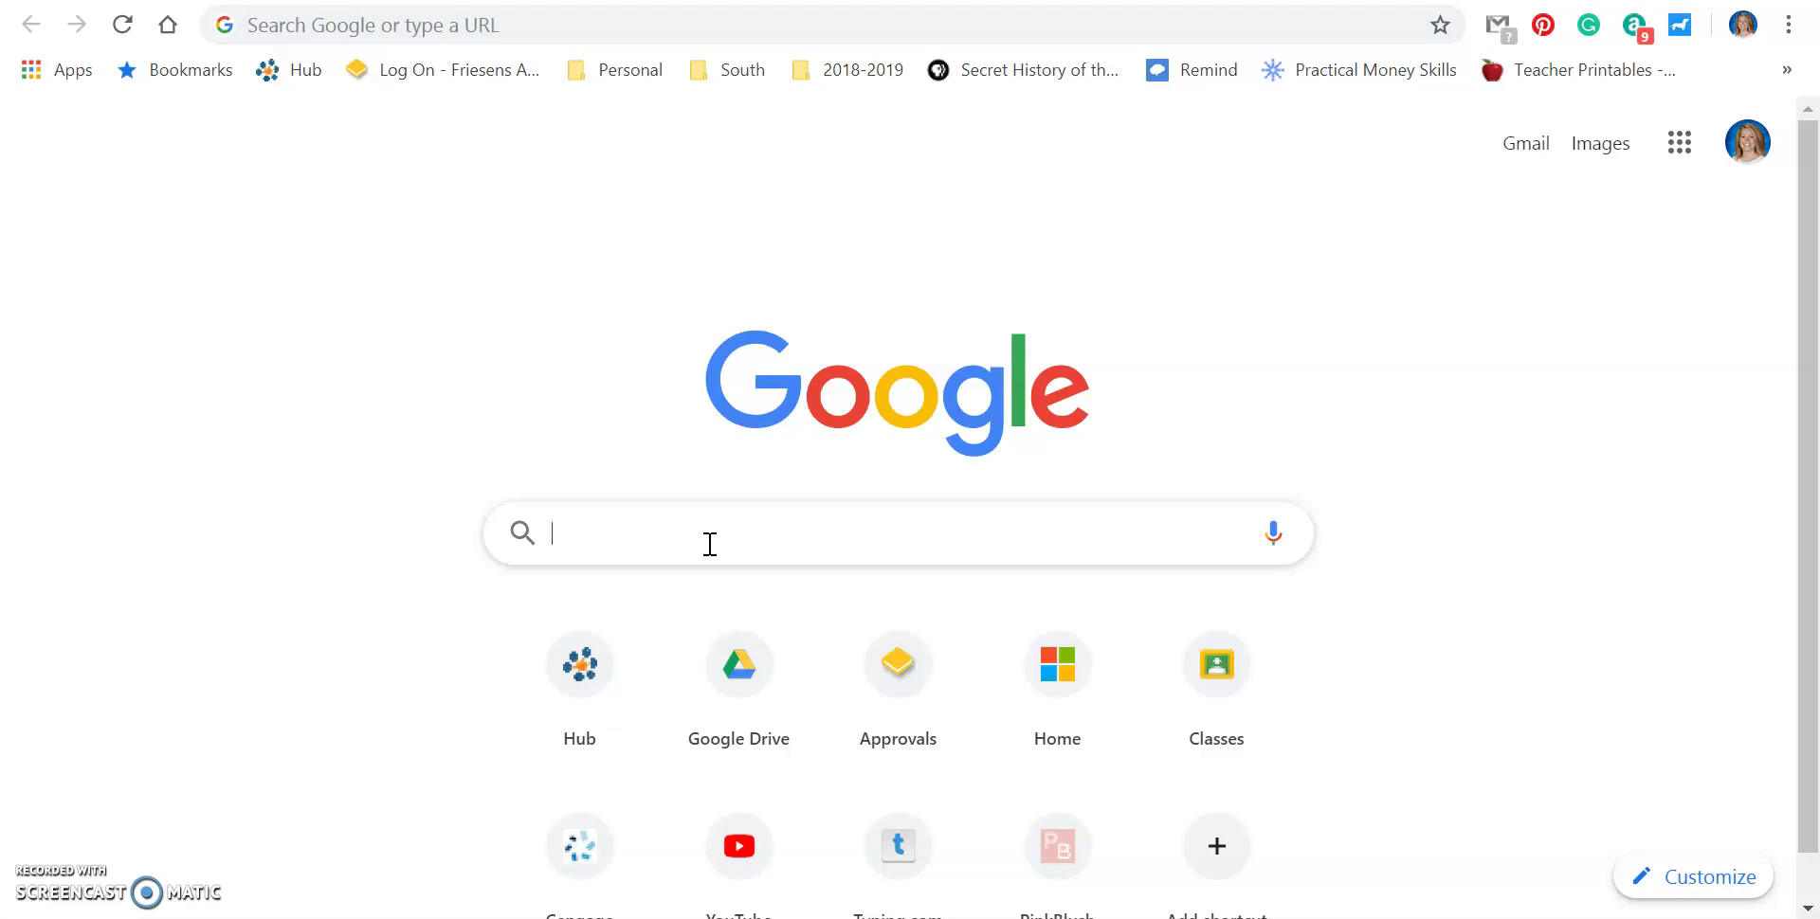
{"action": "type", "text": "dog"}
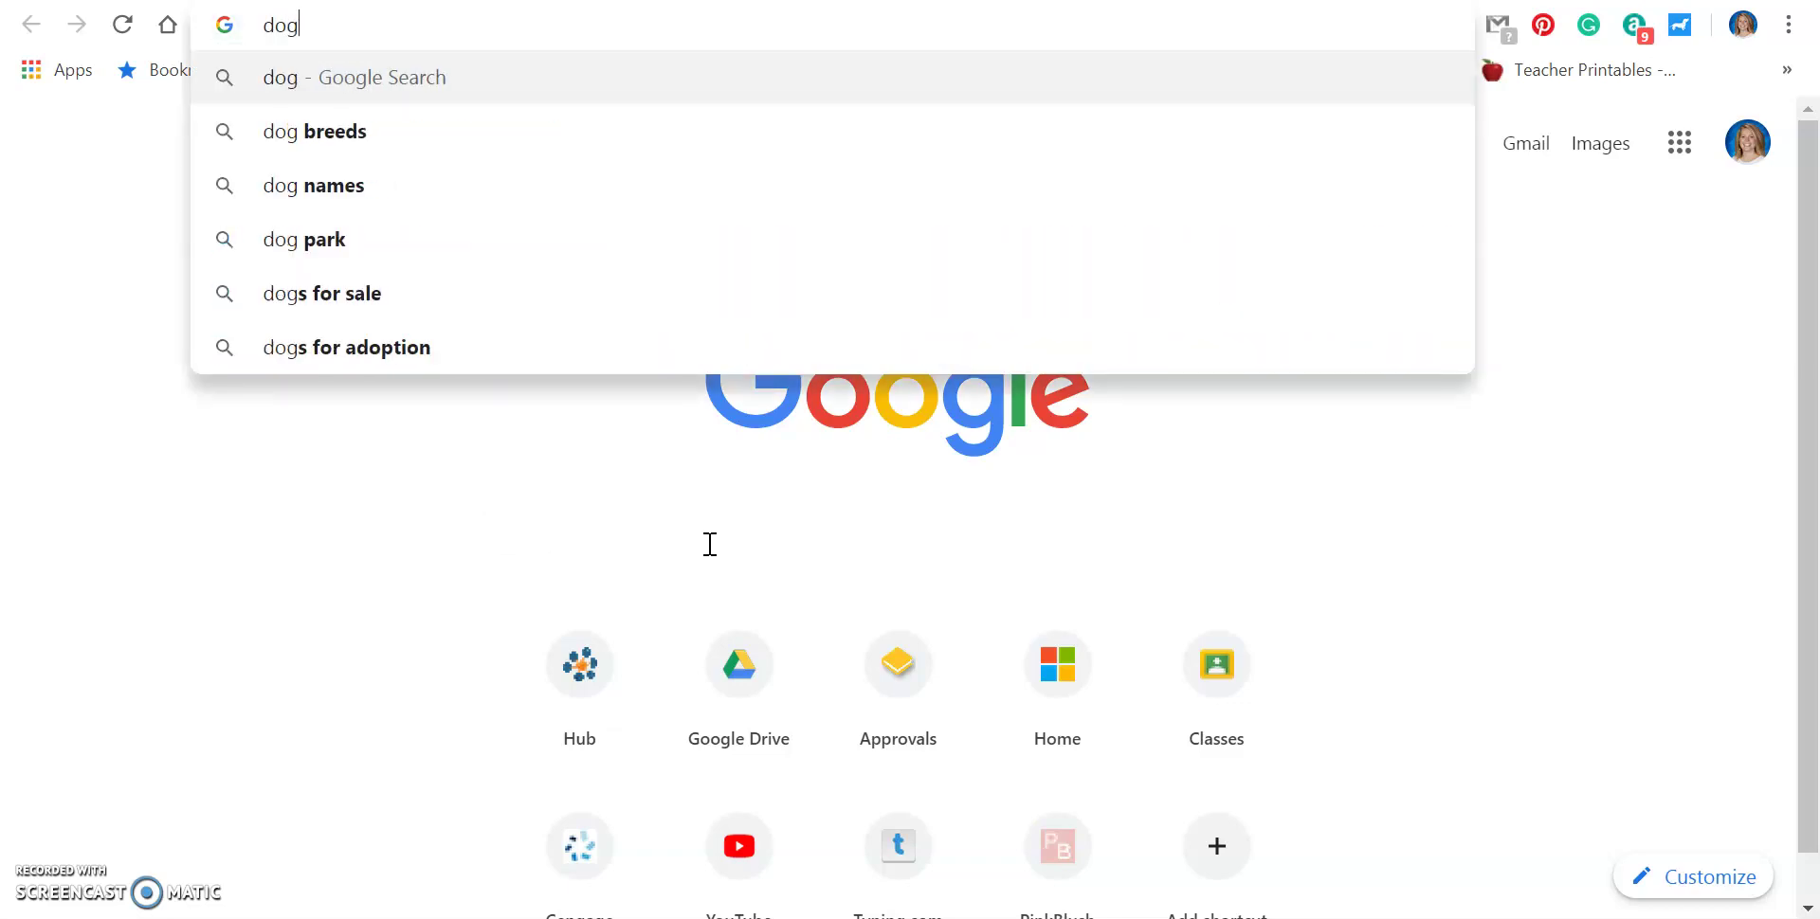
{"action": "key", "text": "Return"}
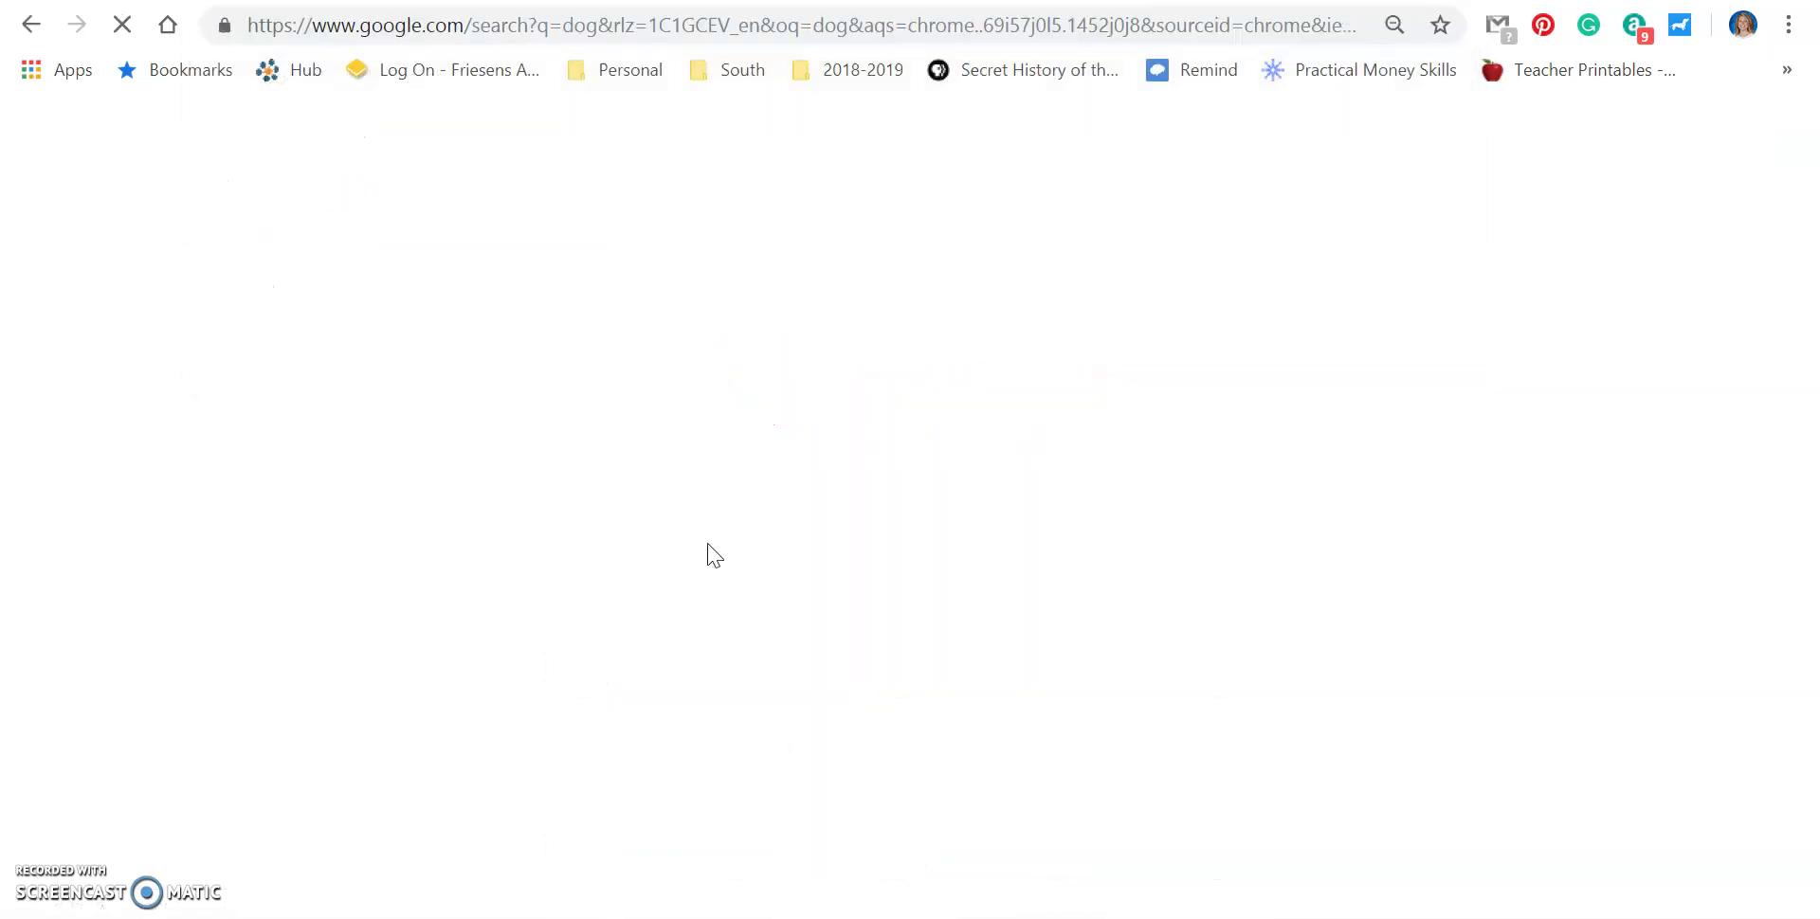
{"action": "left_click", "coordinate": [351, 228]}
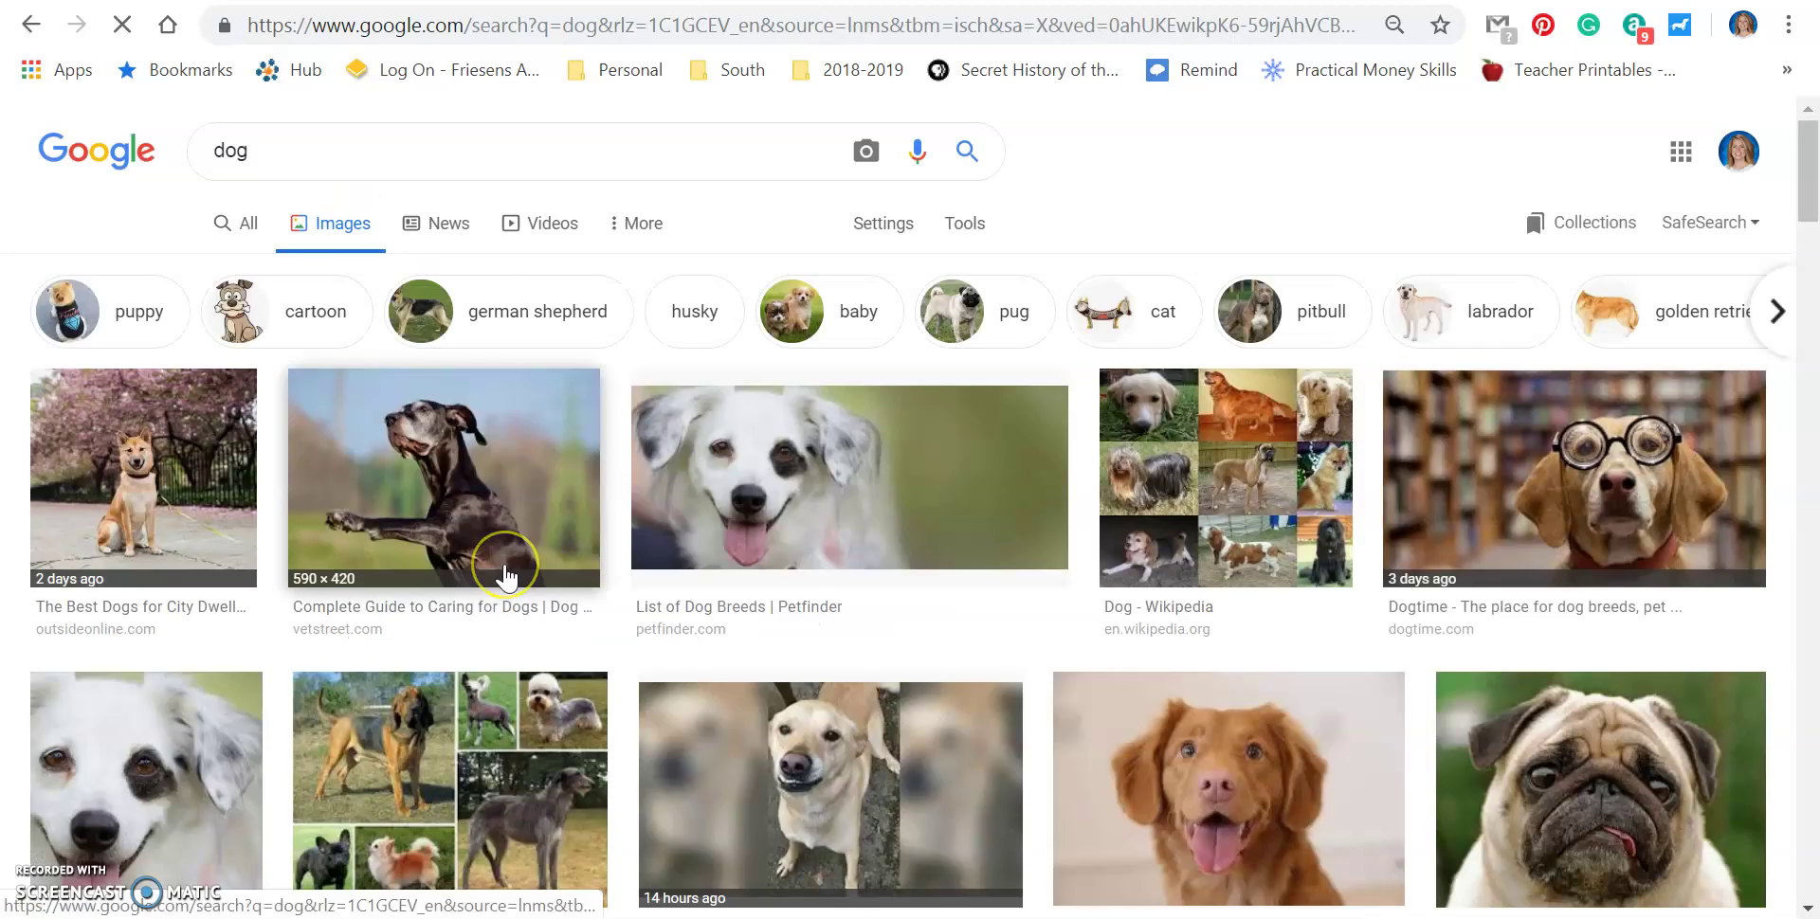
Find the golden retriever image from local.theonion.com among the dog results and open its larger preview.
{"action": "scroll", "coordinate": [862, 635], "scroll_direction": "down", "scroll_amount": 2}
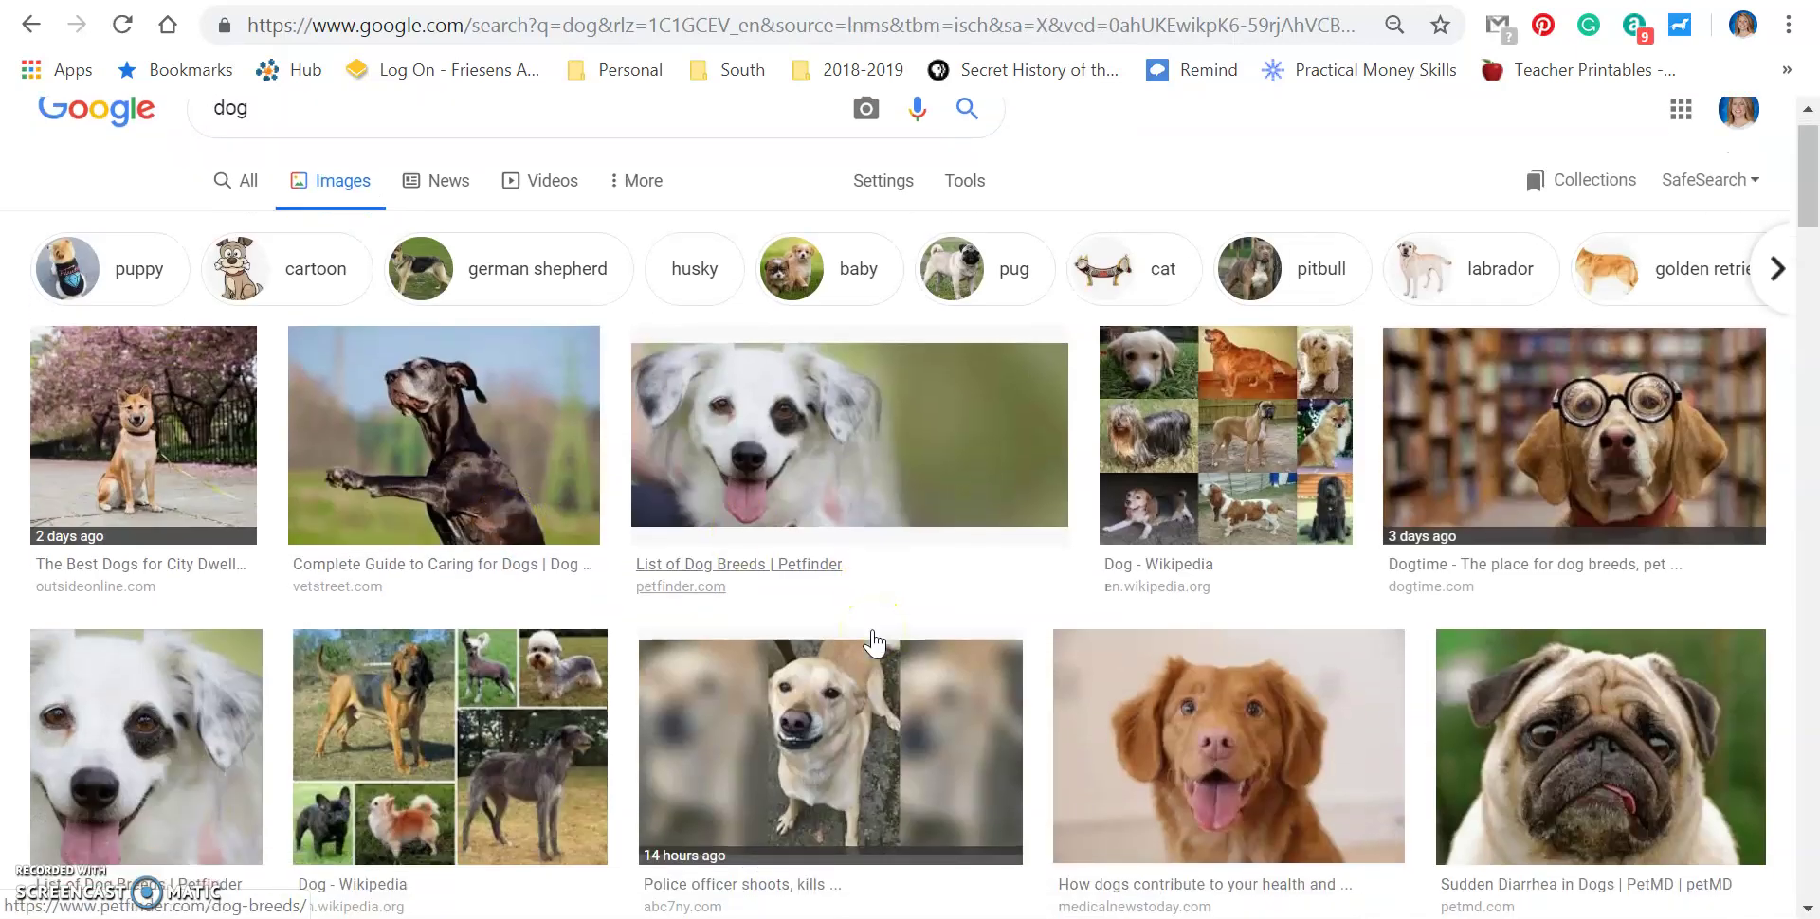
{"action": "scroll", "coordinate": [874, 644], "scroll_direction": "down", "scroll_amount": 6}
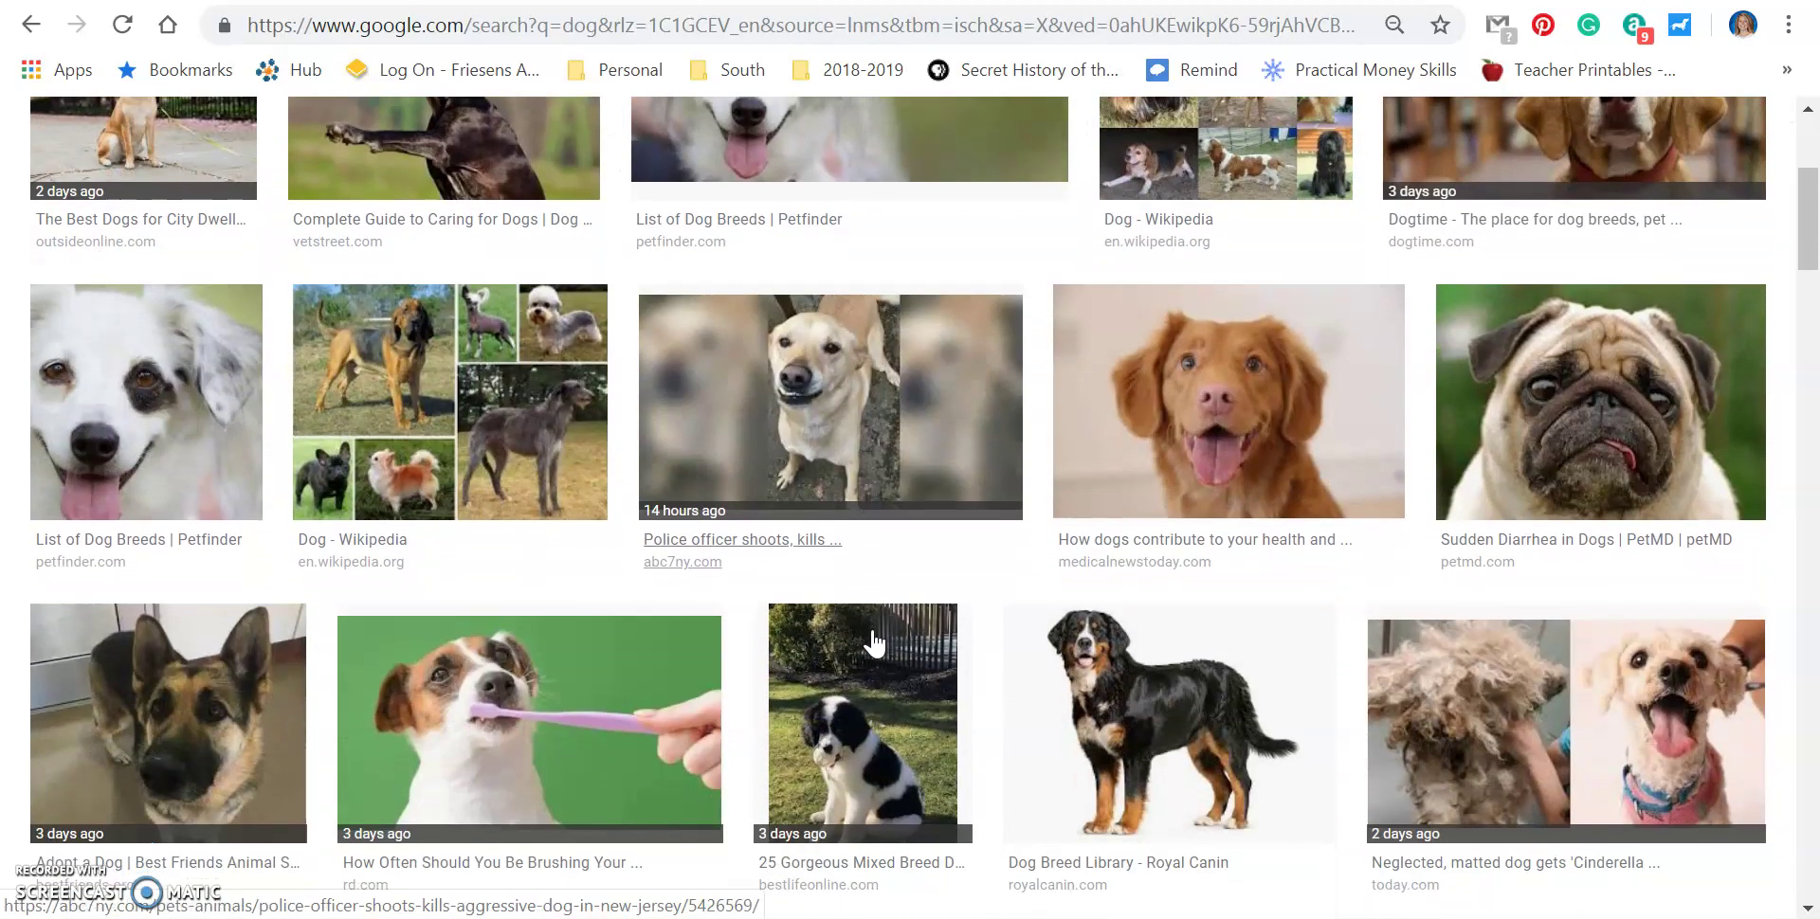
{"action": "scroll", "coordinate": [874, 645], "scroll_direction": "down", "scroll_amount": 3}
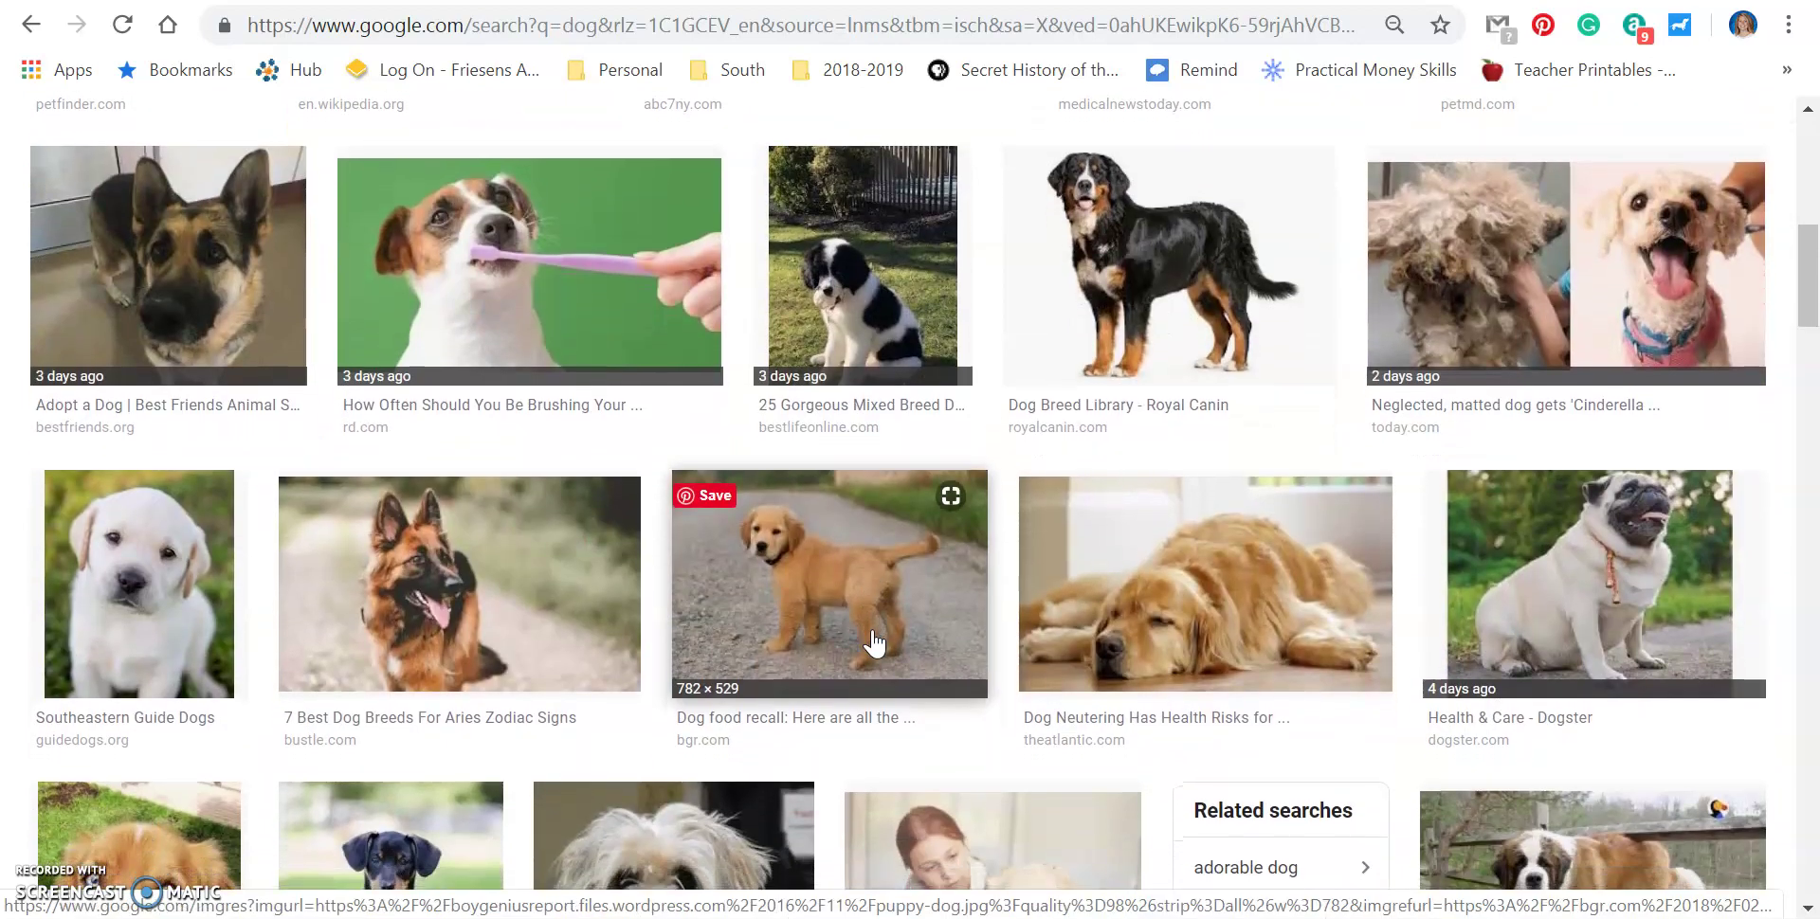
{"action": "scroll", "coordinate": [874, 644], "scroll_direction": "down", "scroll_amount": 7}
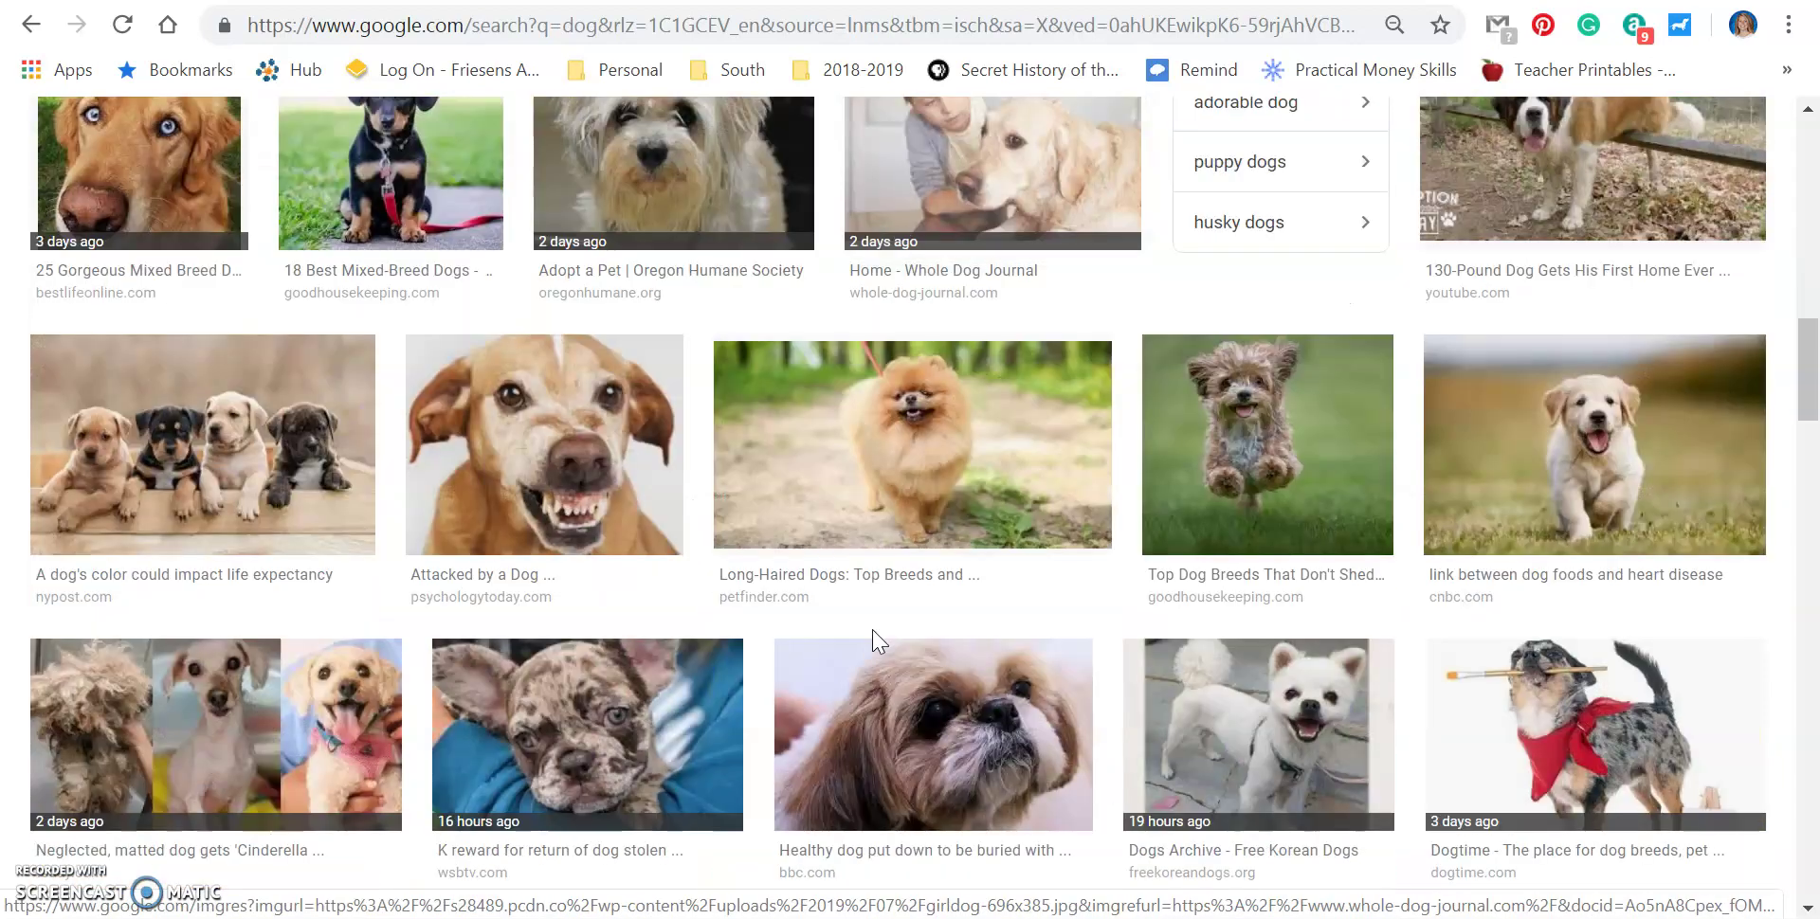
{"action": "scroll", "coordinate": [874, 645], "scroll_direction": "down", "scroll_amount": 5}
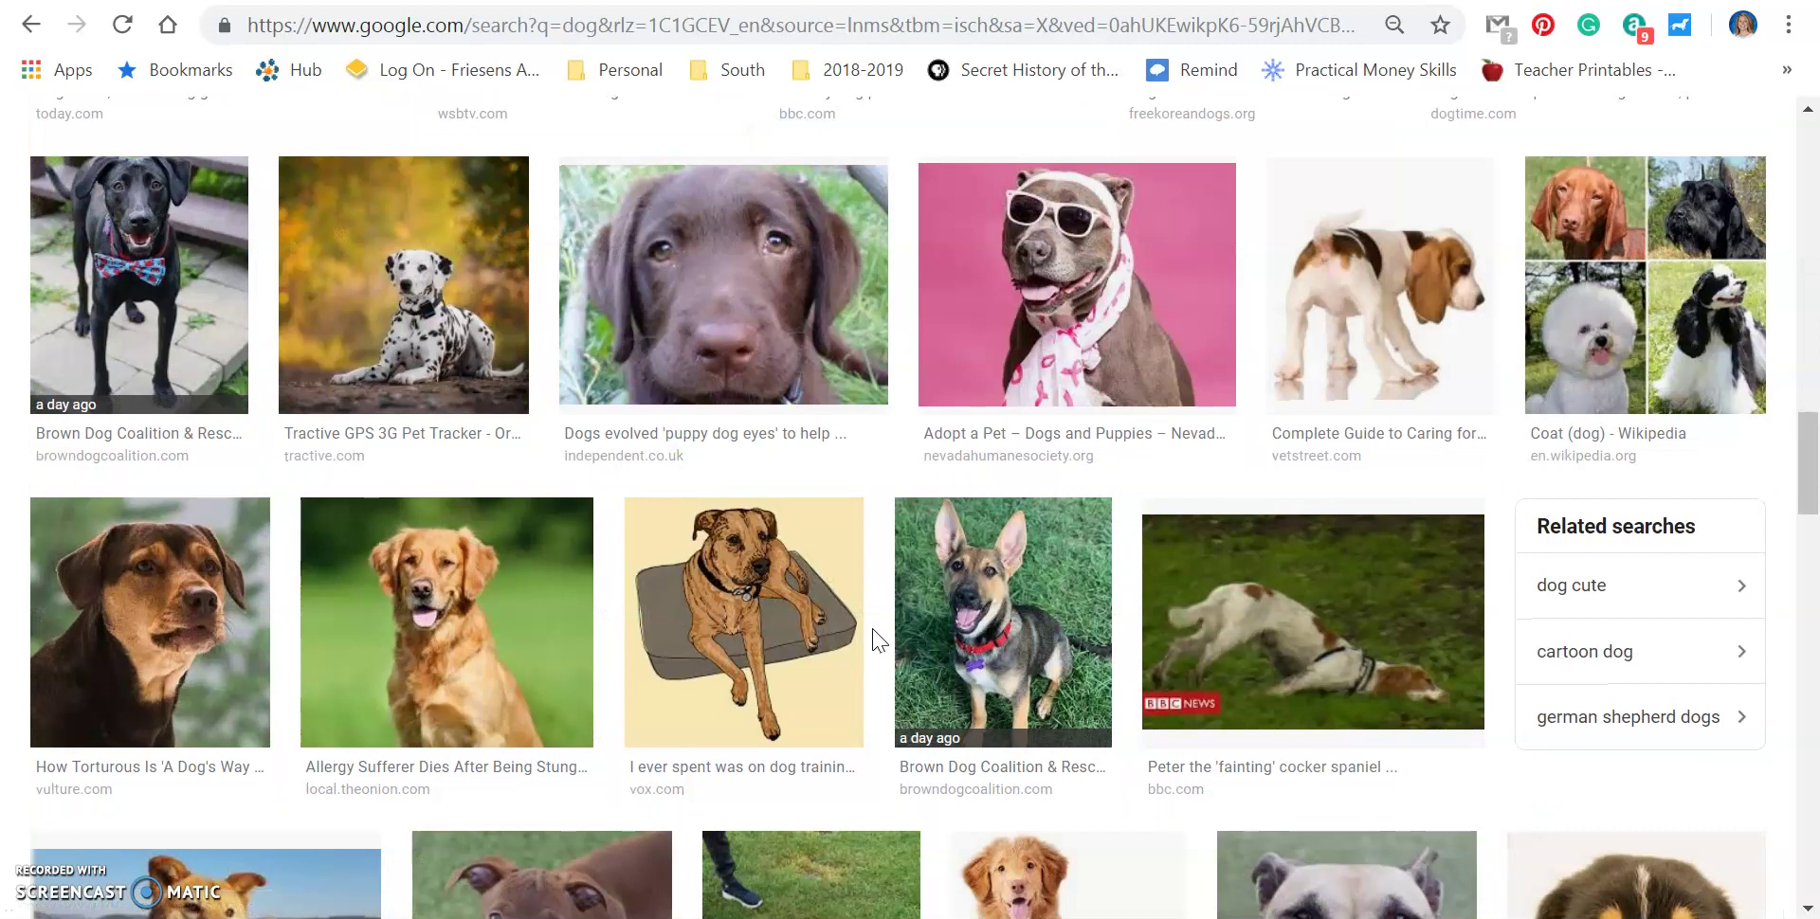
{"action": "left_click", "coordinate": [474, 666]}
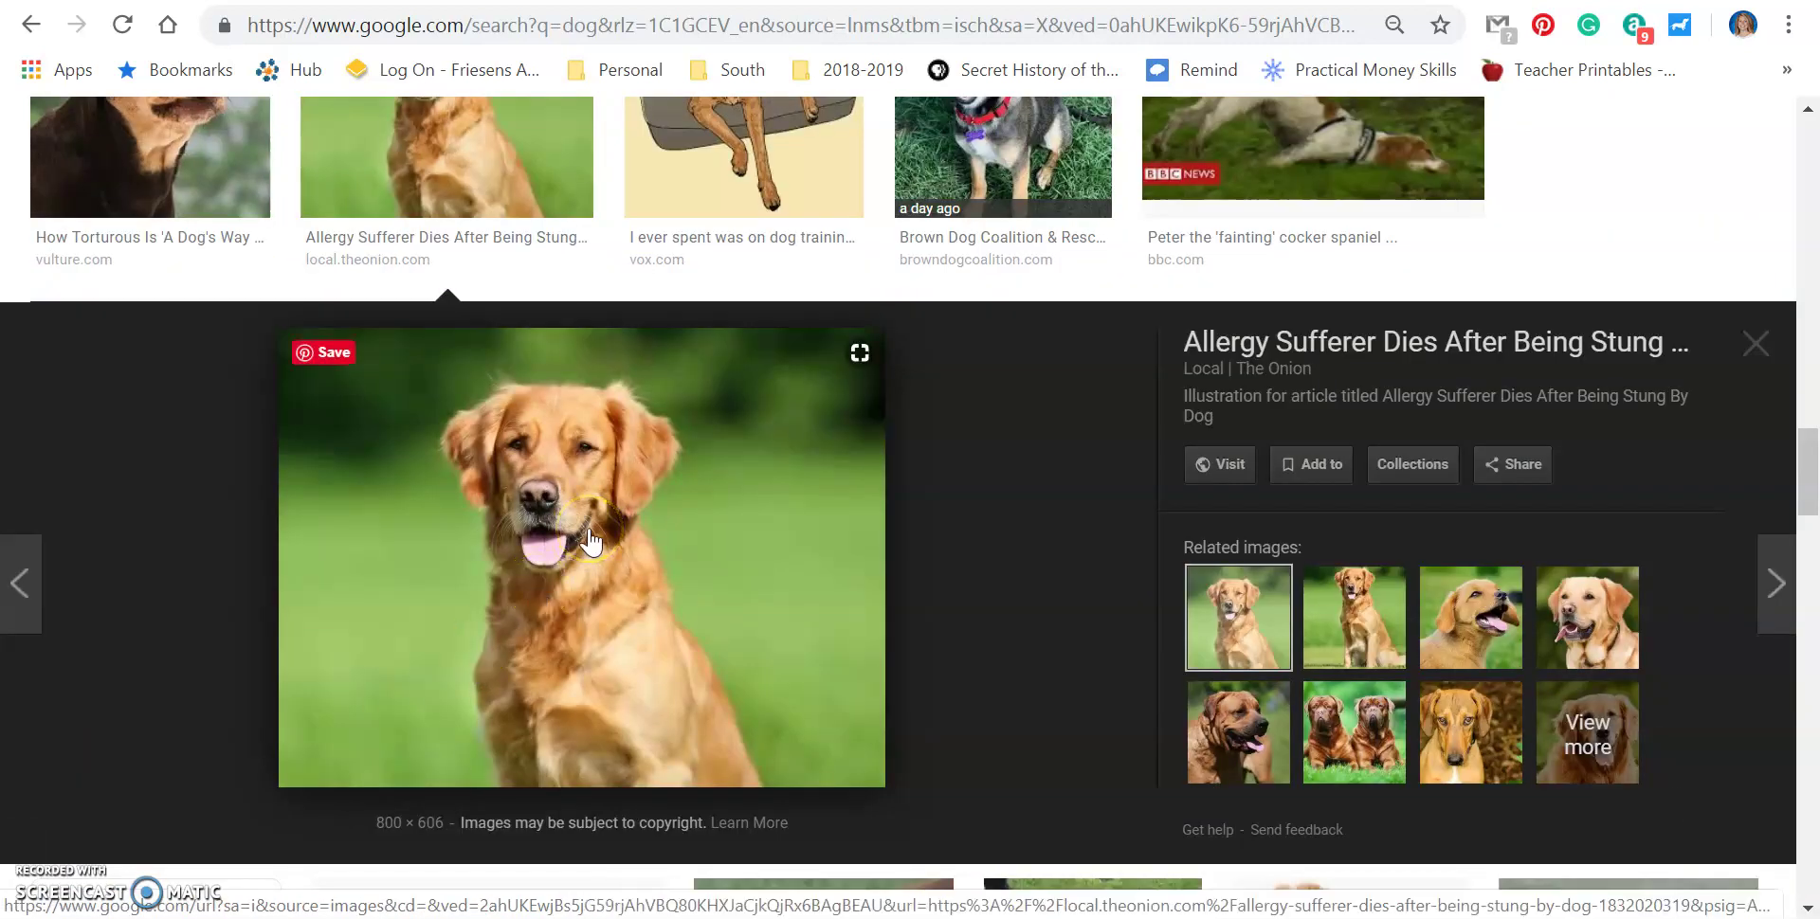
Save the previewed golden retriever image to the Desktop as a WEBP file named "dog".
{"action": "left_click", "coordinate": [838, 653]}
{"action": "right_click", "coordinate": [839, 654]}
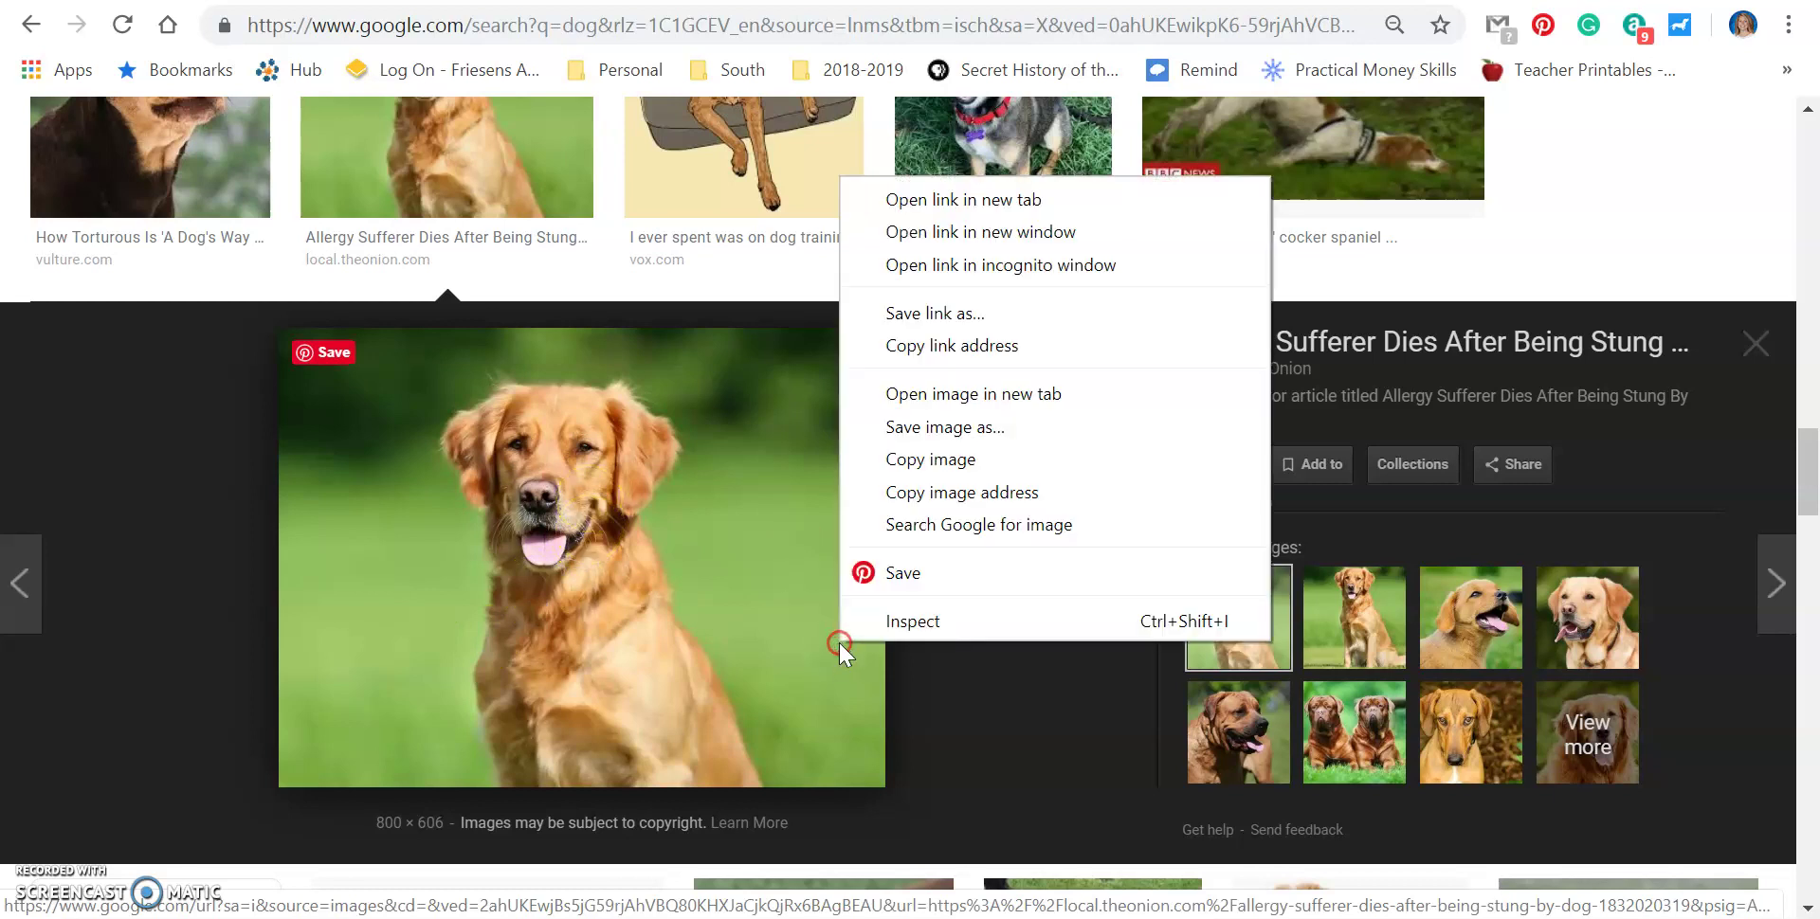
{"action": "left_click", "coordinate": [959, 428]}
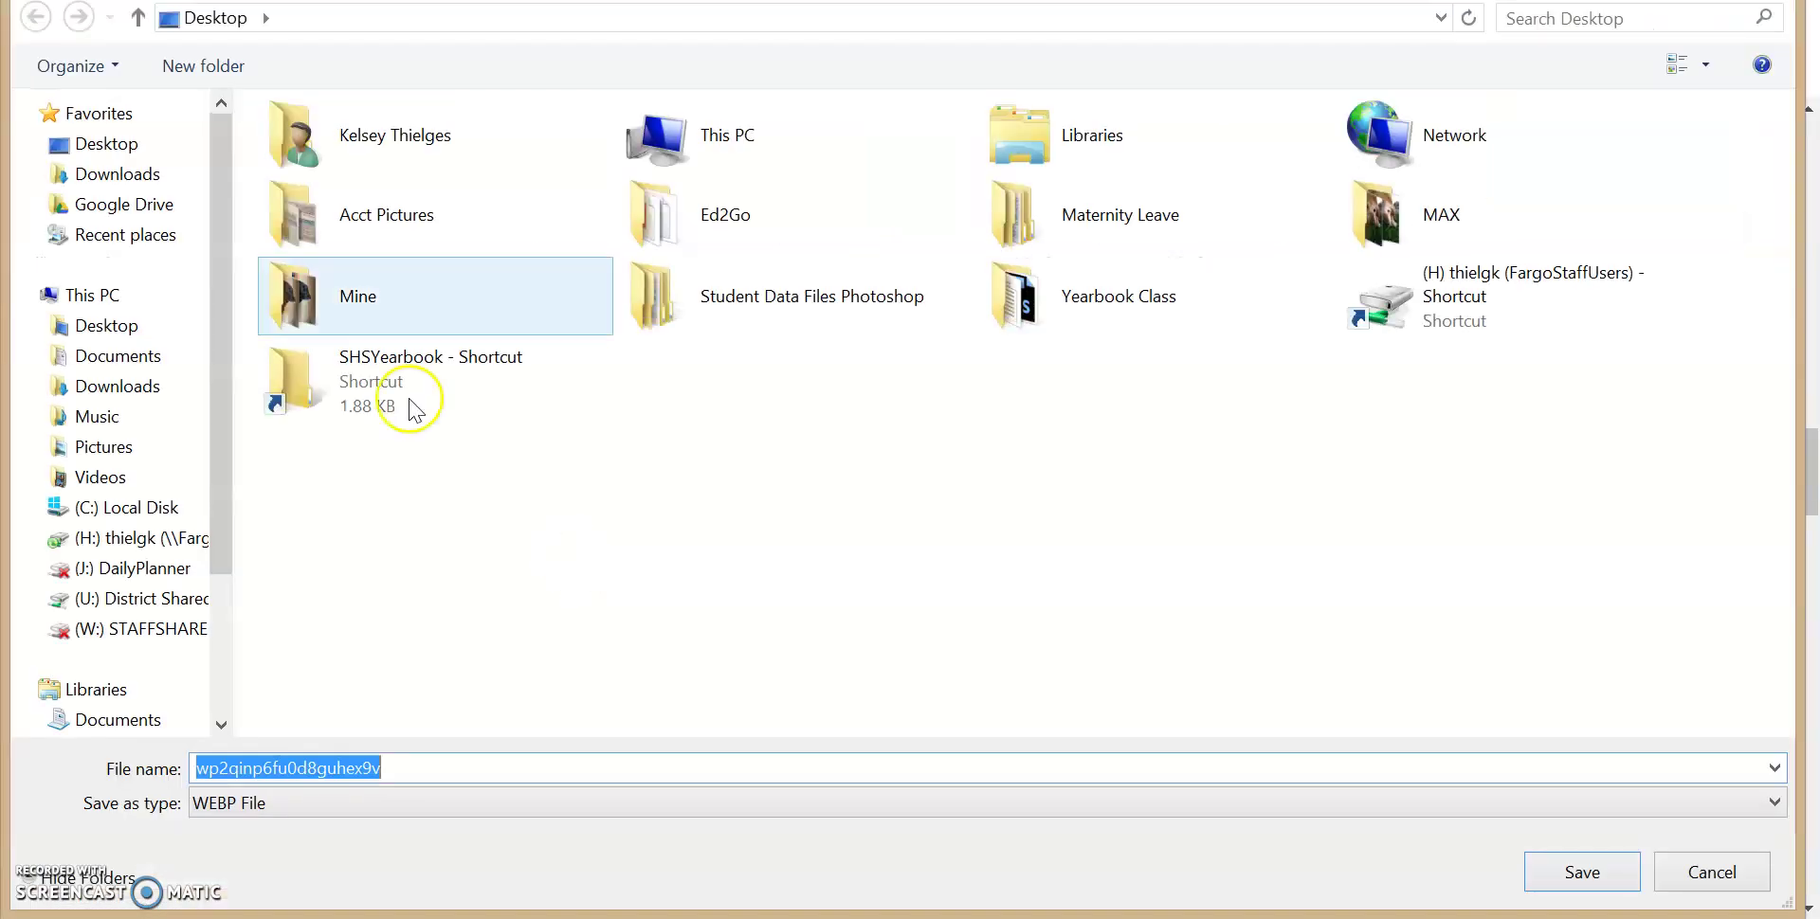
{"action": "left_click", "coordinate": [118, 143]}
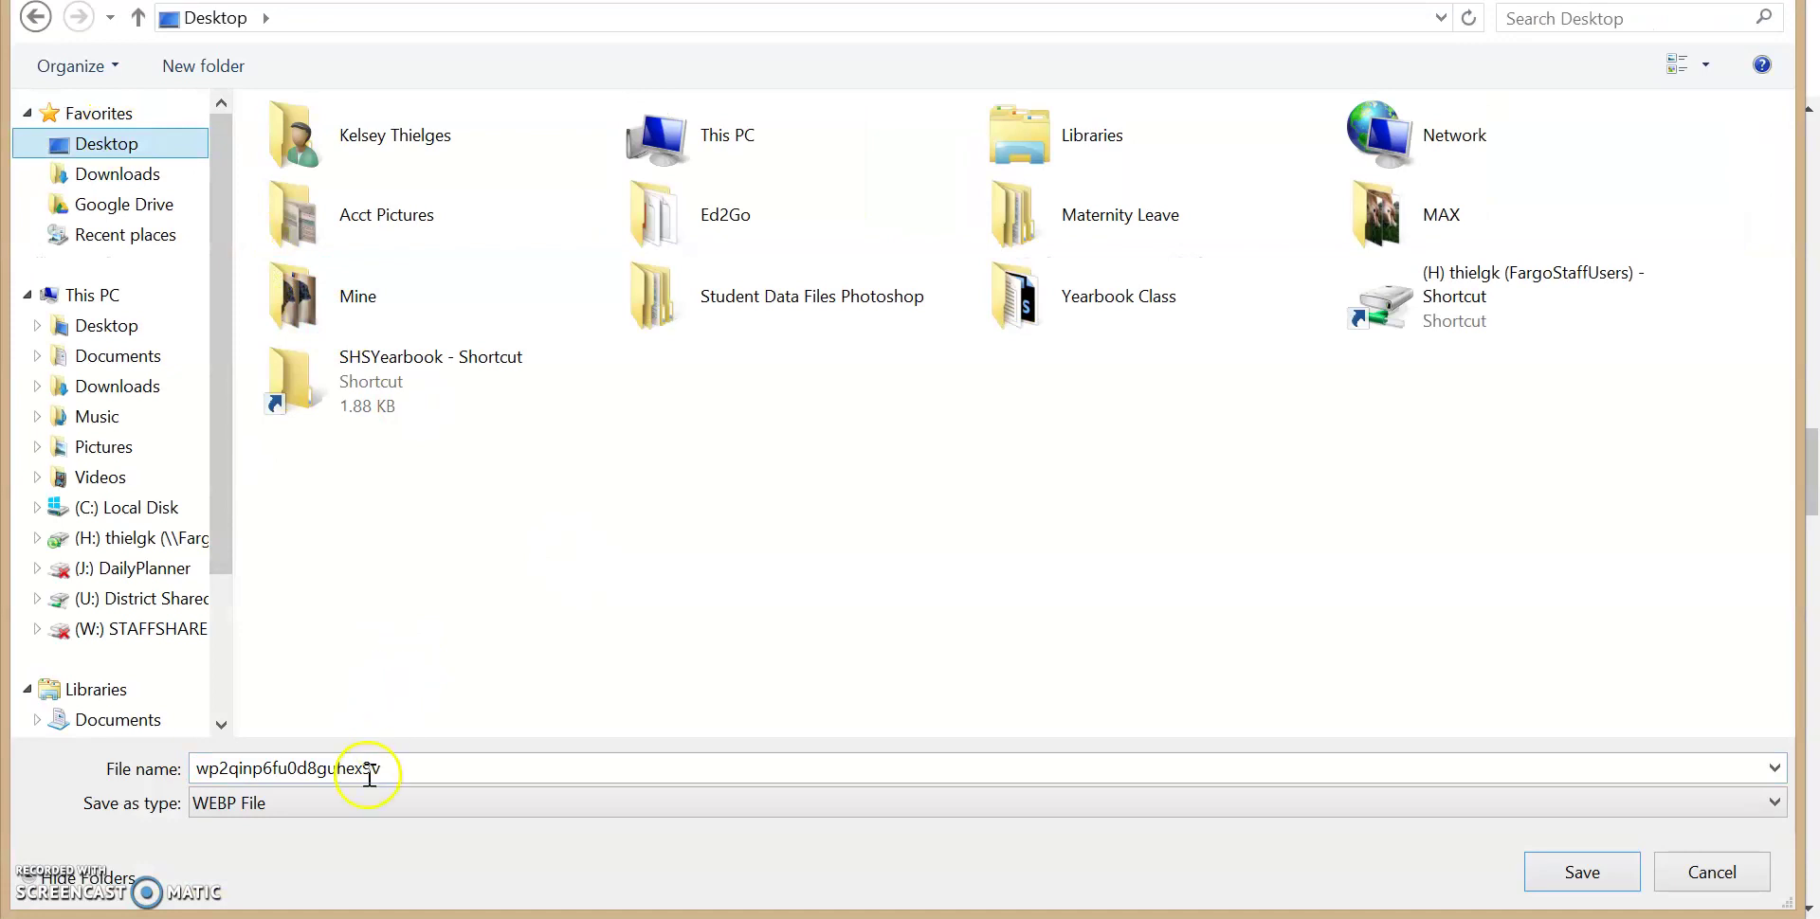
{"action": "left_click", "coordinate": [371, 805]}
{"action": "left_click", "coordinate": [376, 821]}
{"action": "double_click", "coordinate": [355, 769]}
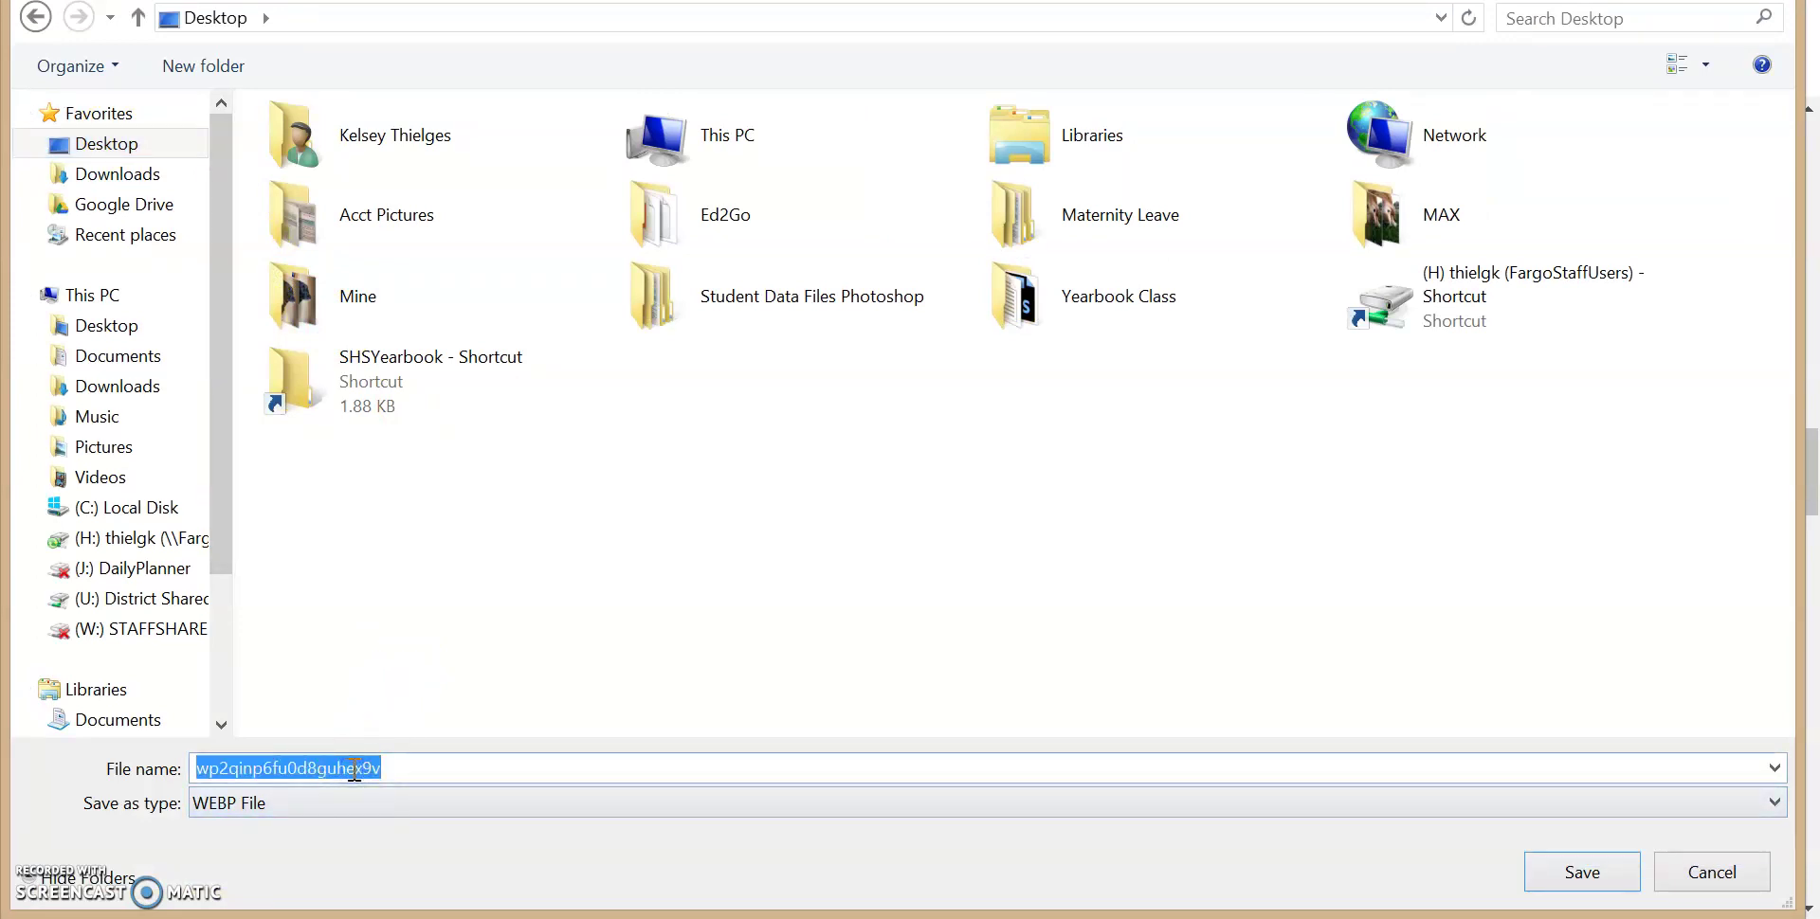
{"action": "type", "text": "dog"}
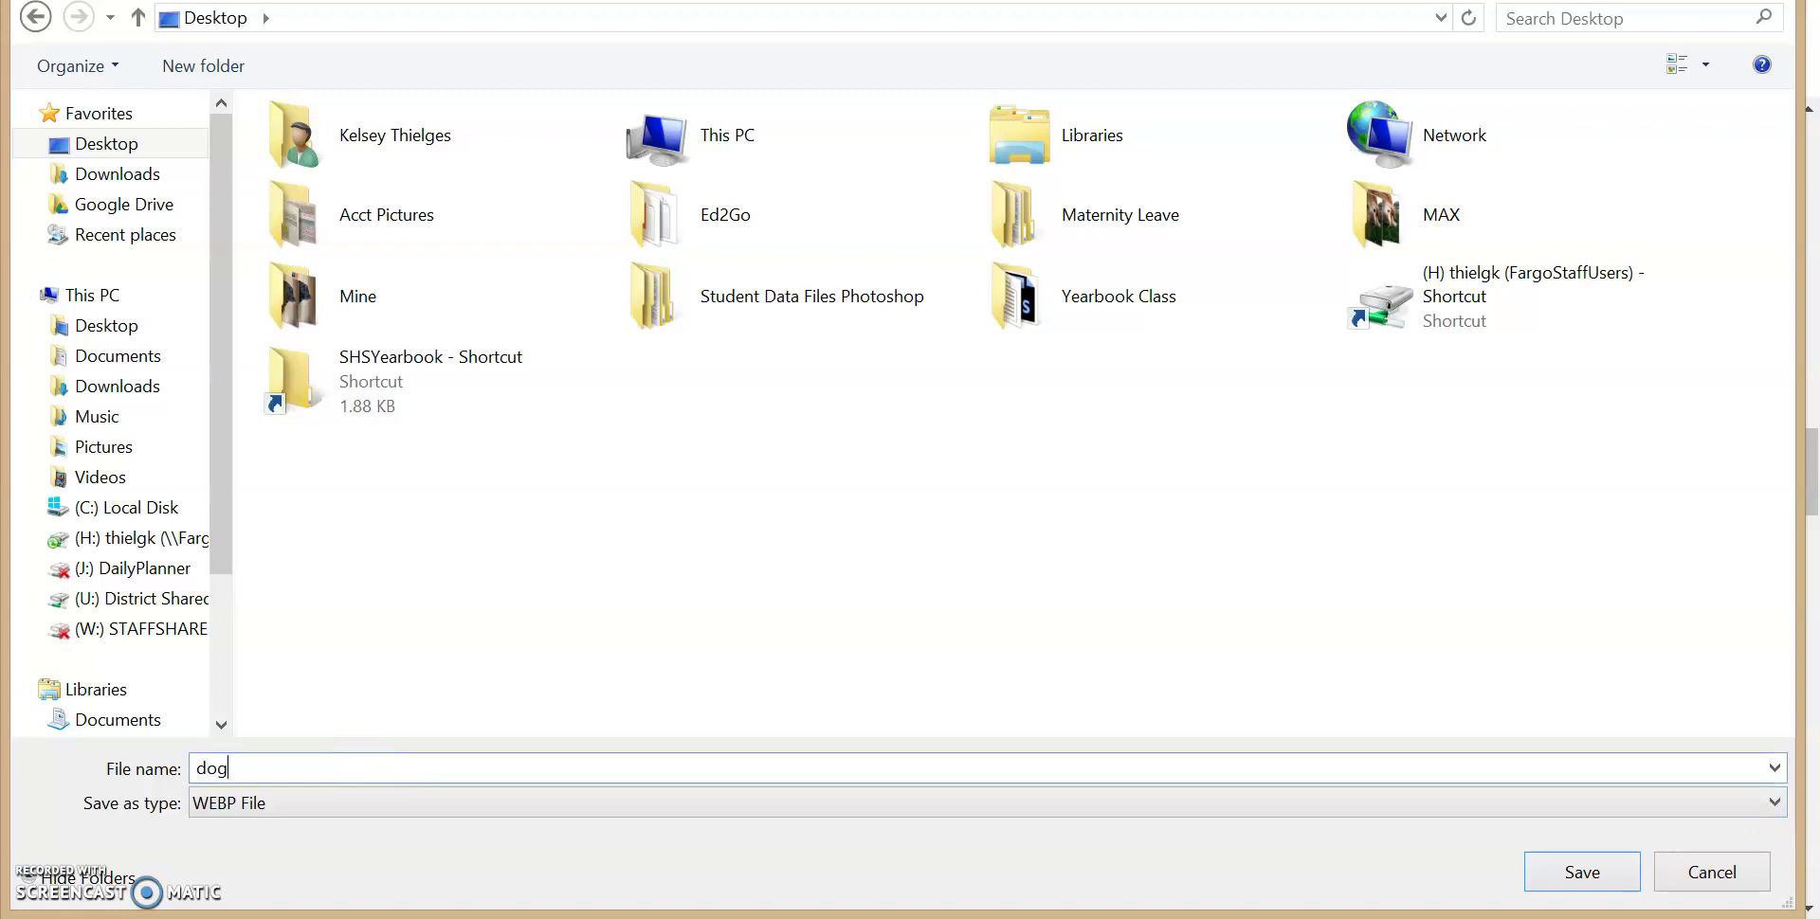
{"action": "key", "text": "Return"}
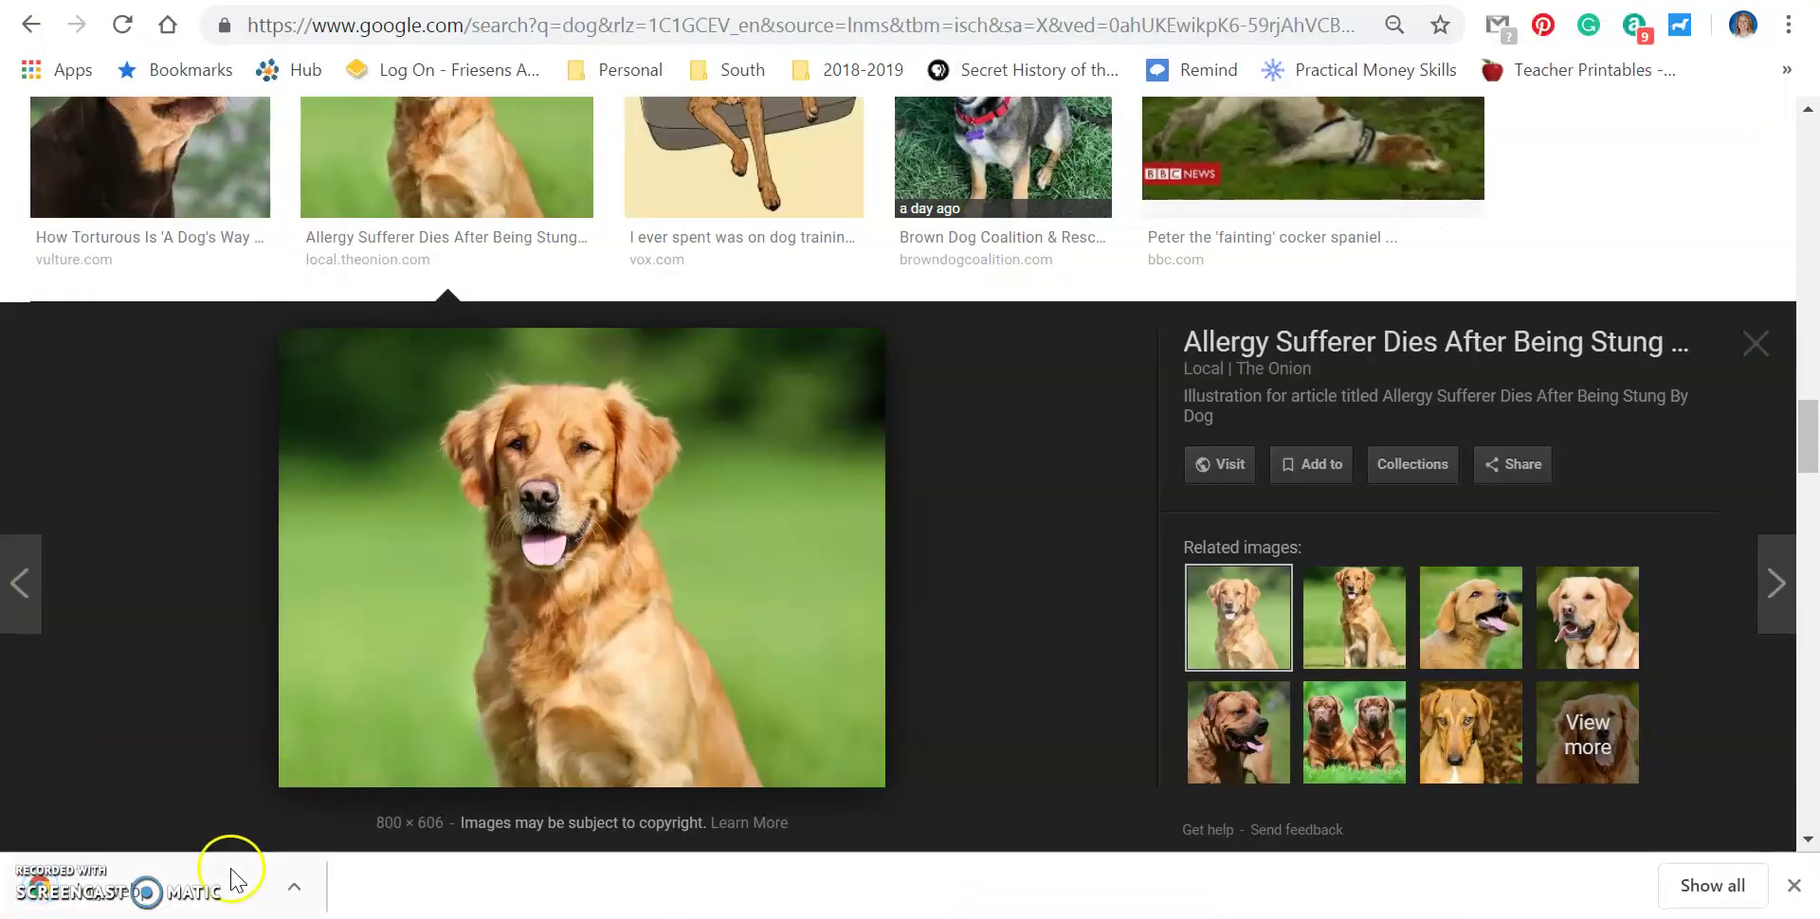
Show the downloaded dog file in its folder and check which program is offered for opening it.
{"action": "left_click", "coordinate": [293, 891]}
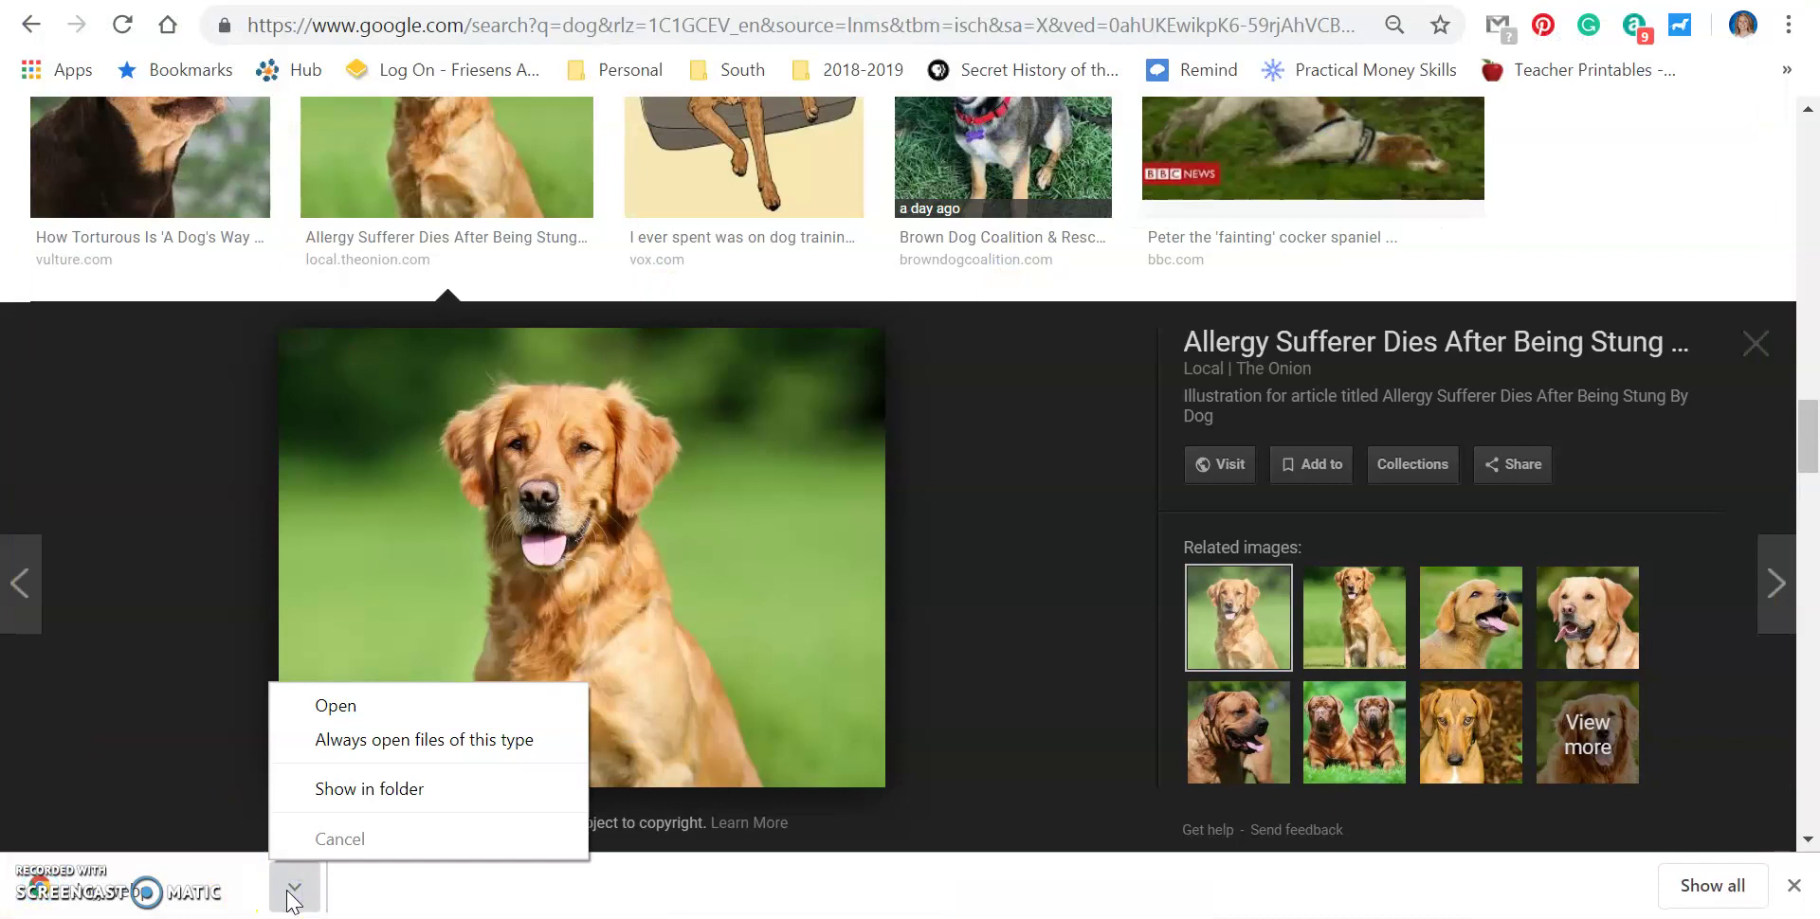
{"action": "left_click", "coordinate": [311, 788]}
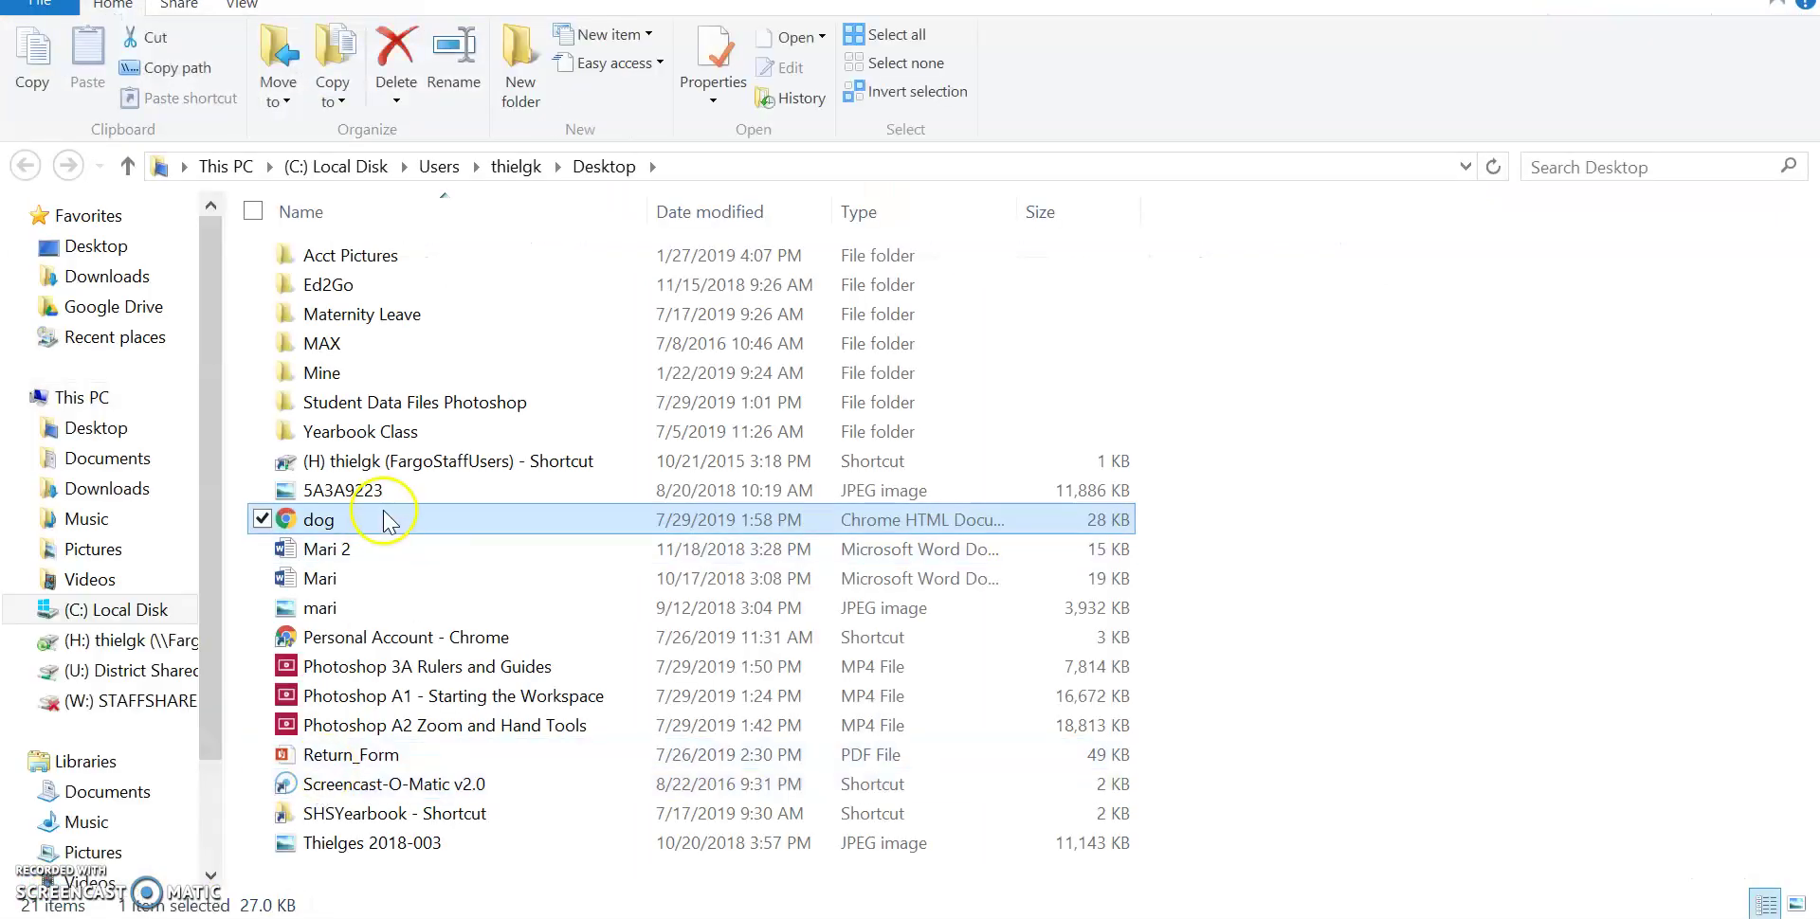
{"action": "right_click", "coordinate": [388, 522]}
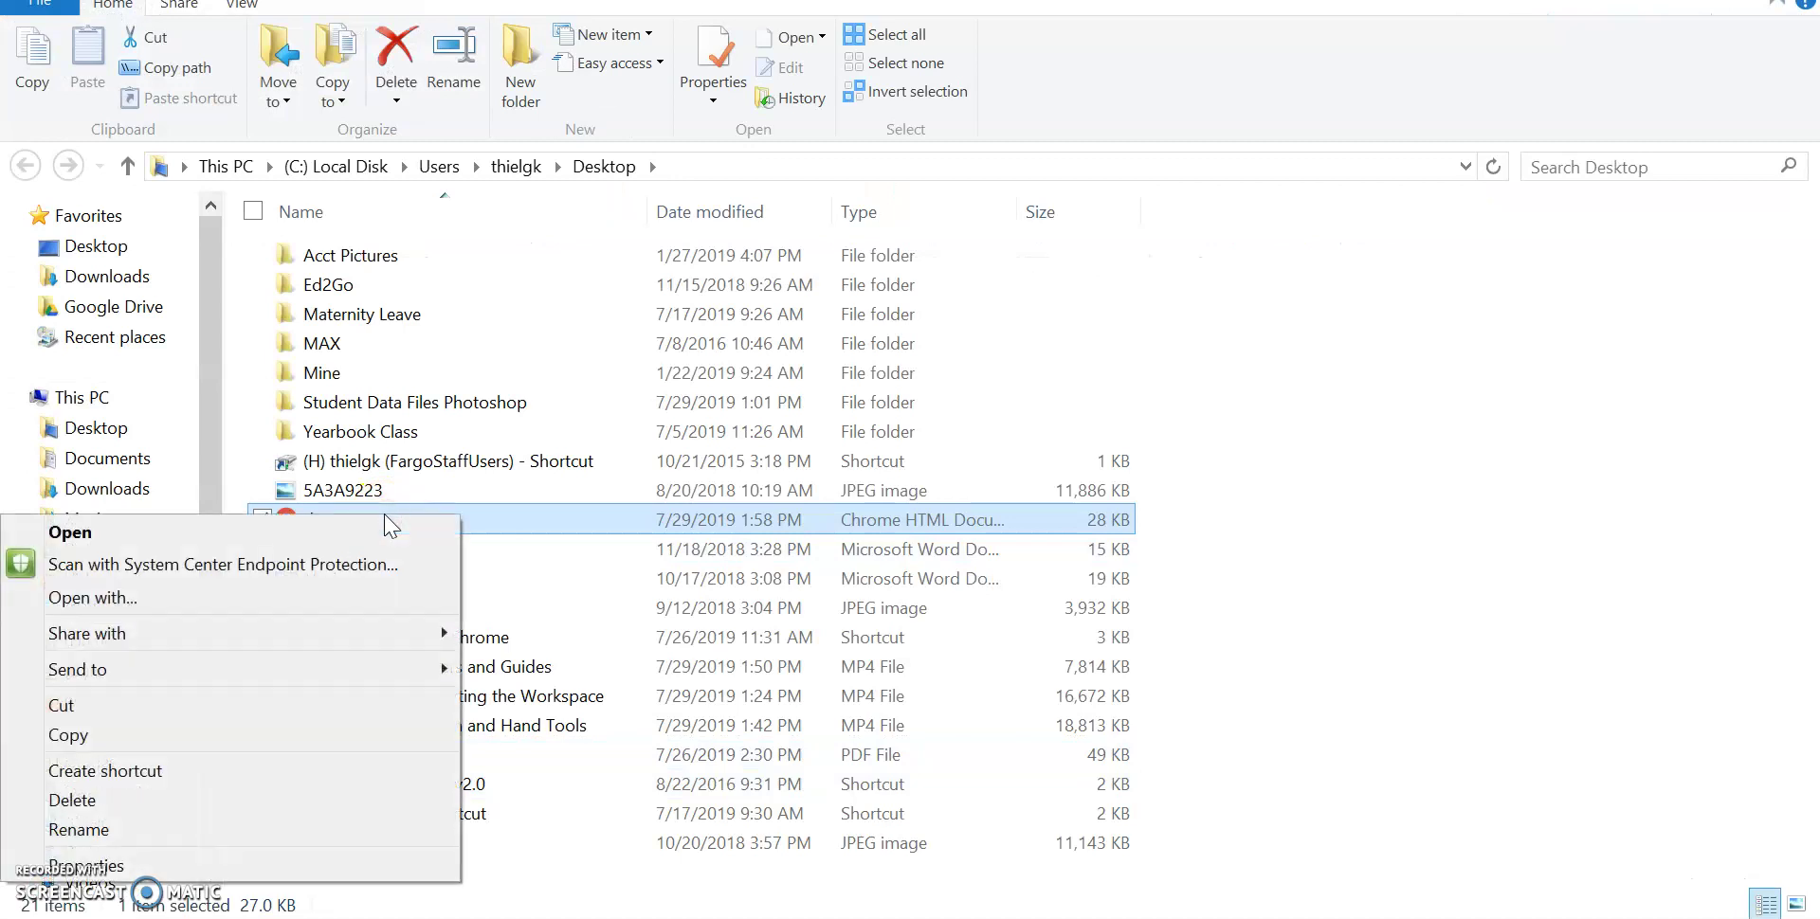
{"action": "left_click", "coordinate": [234, 675]}
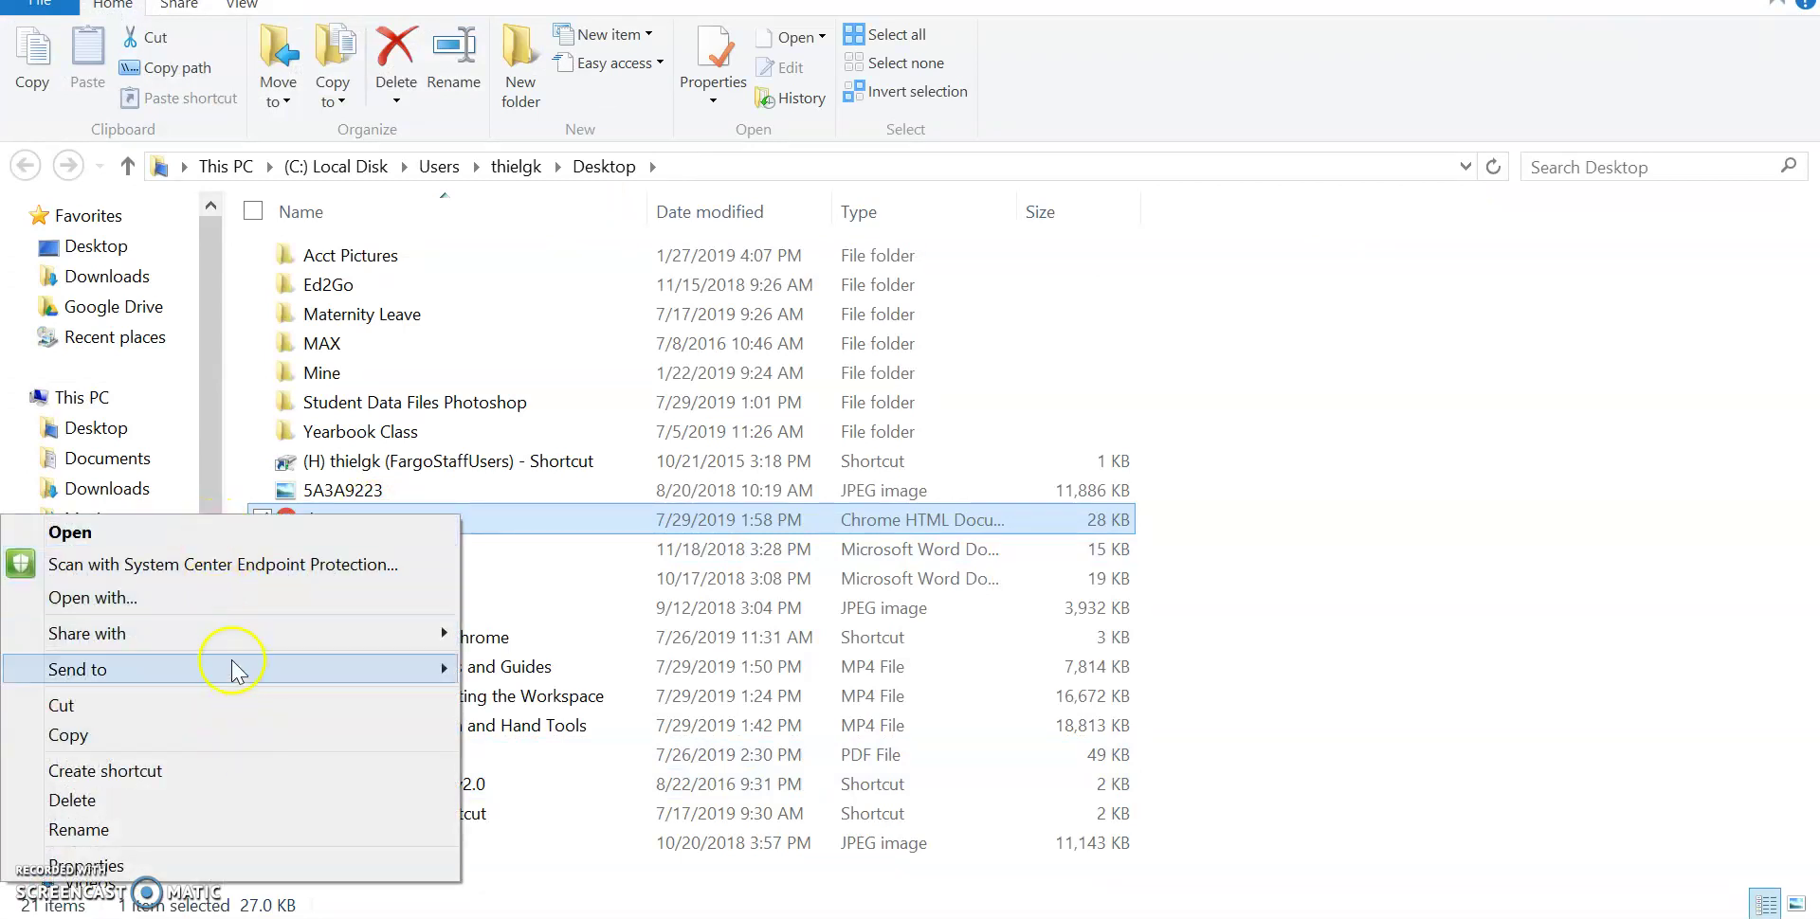
{"action": "left_click", "coordinate": [227, 617]}
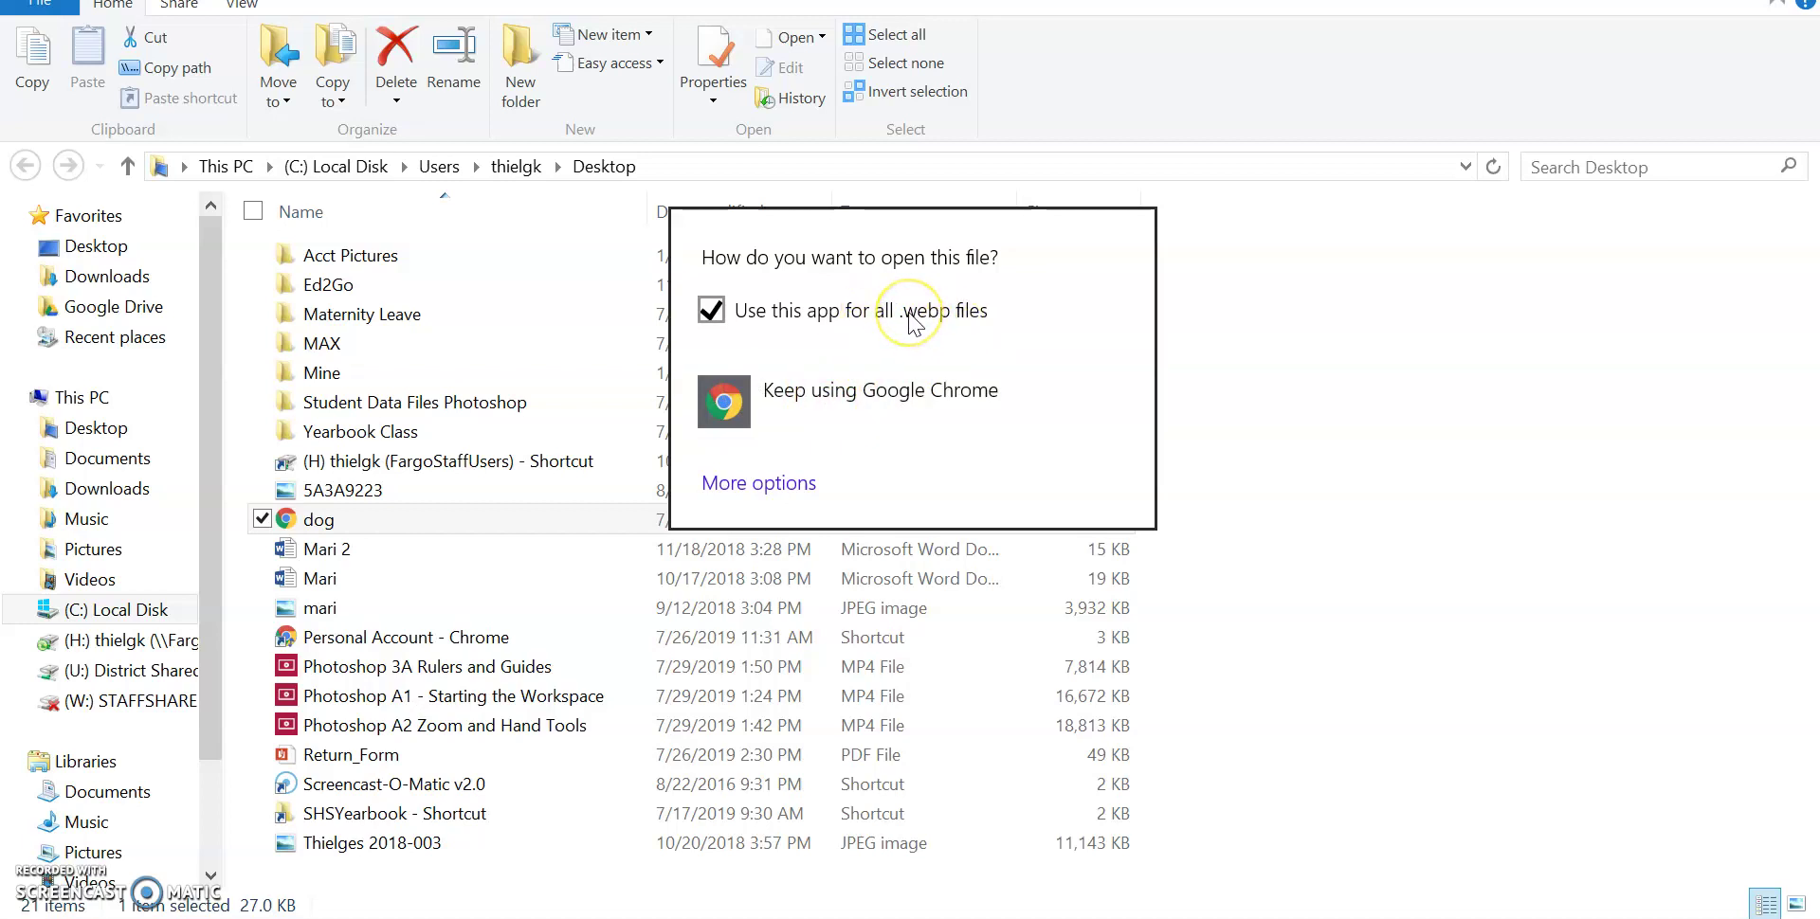
{"action": "left_click", "coordinate": [1295, 563]}
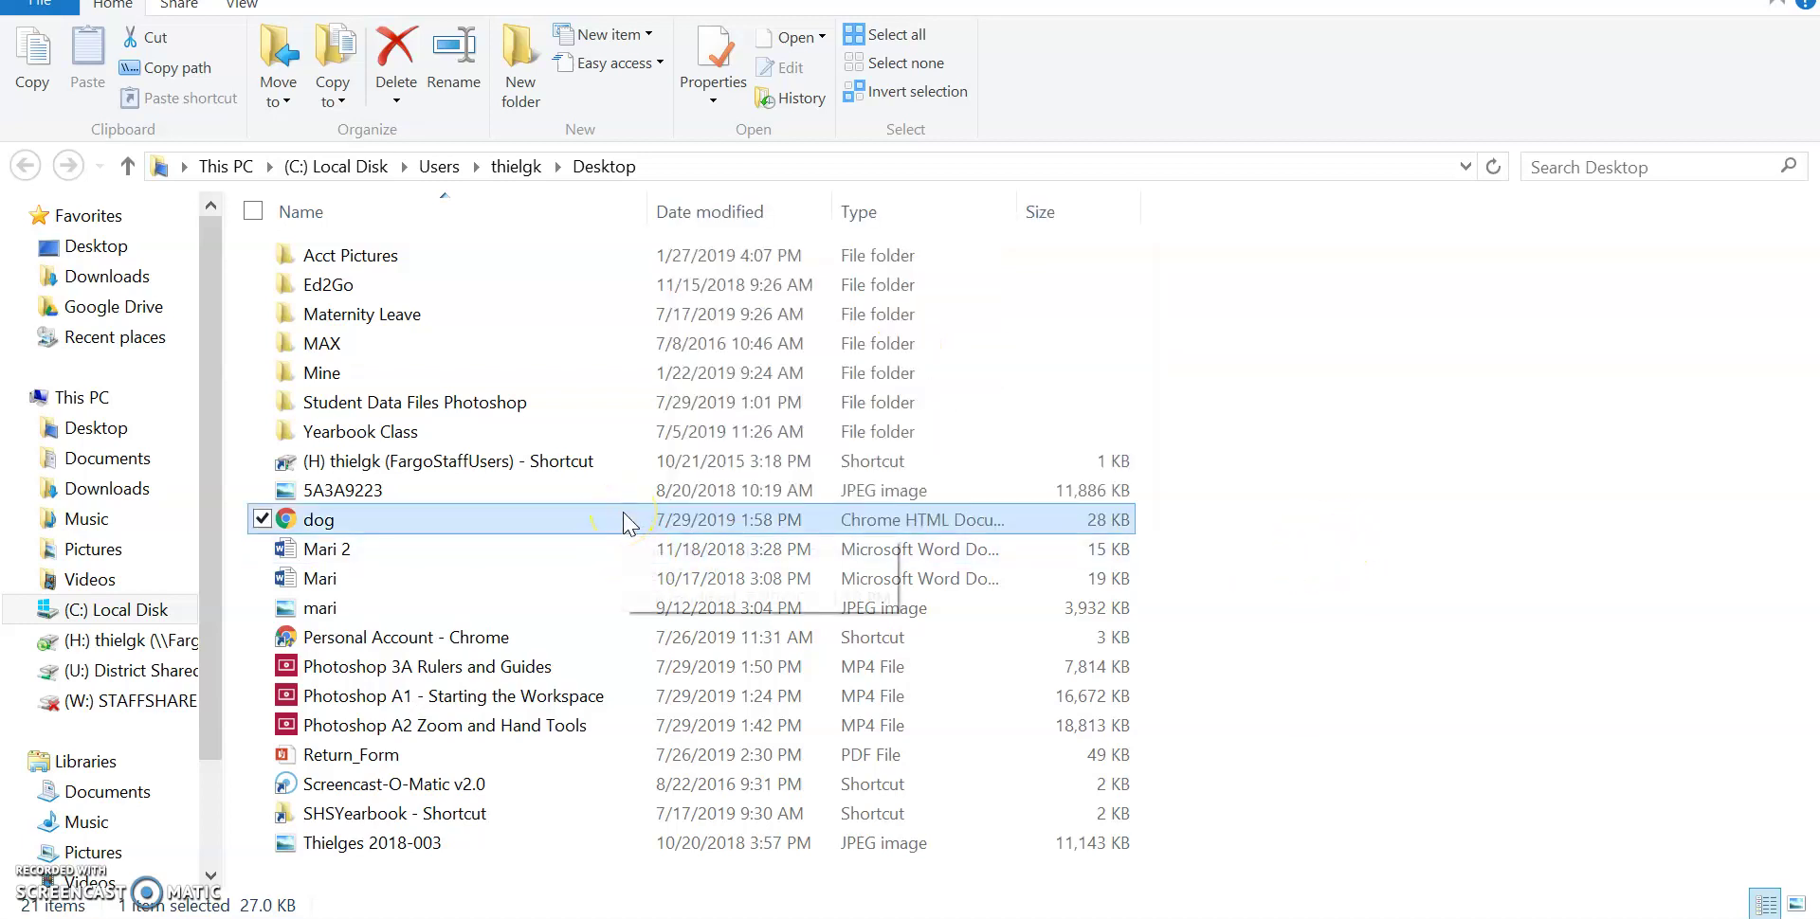
Delete the dog WEBP file from the Desktop, switch back to Chrome and close the image preview.
{"action": "key", "text": "Delete"}
{"action": "key", "text": "alt+Tab"}
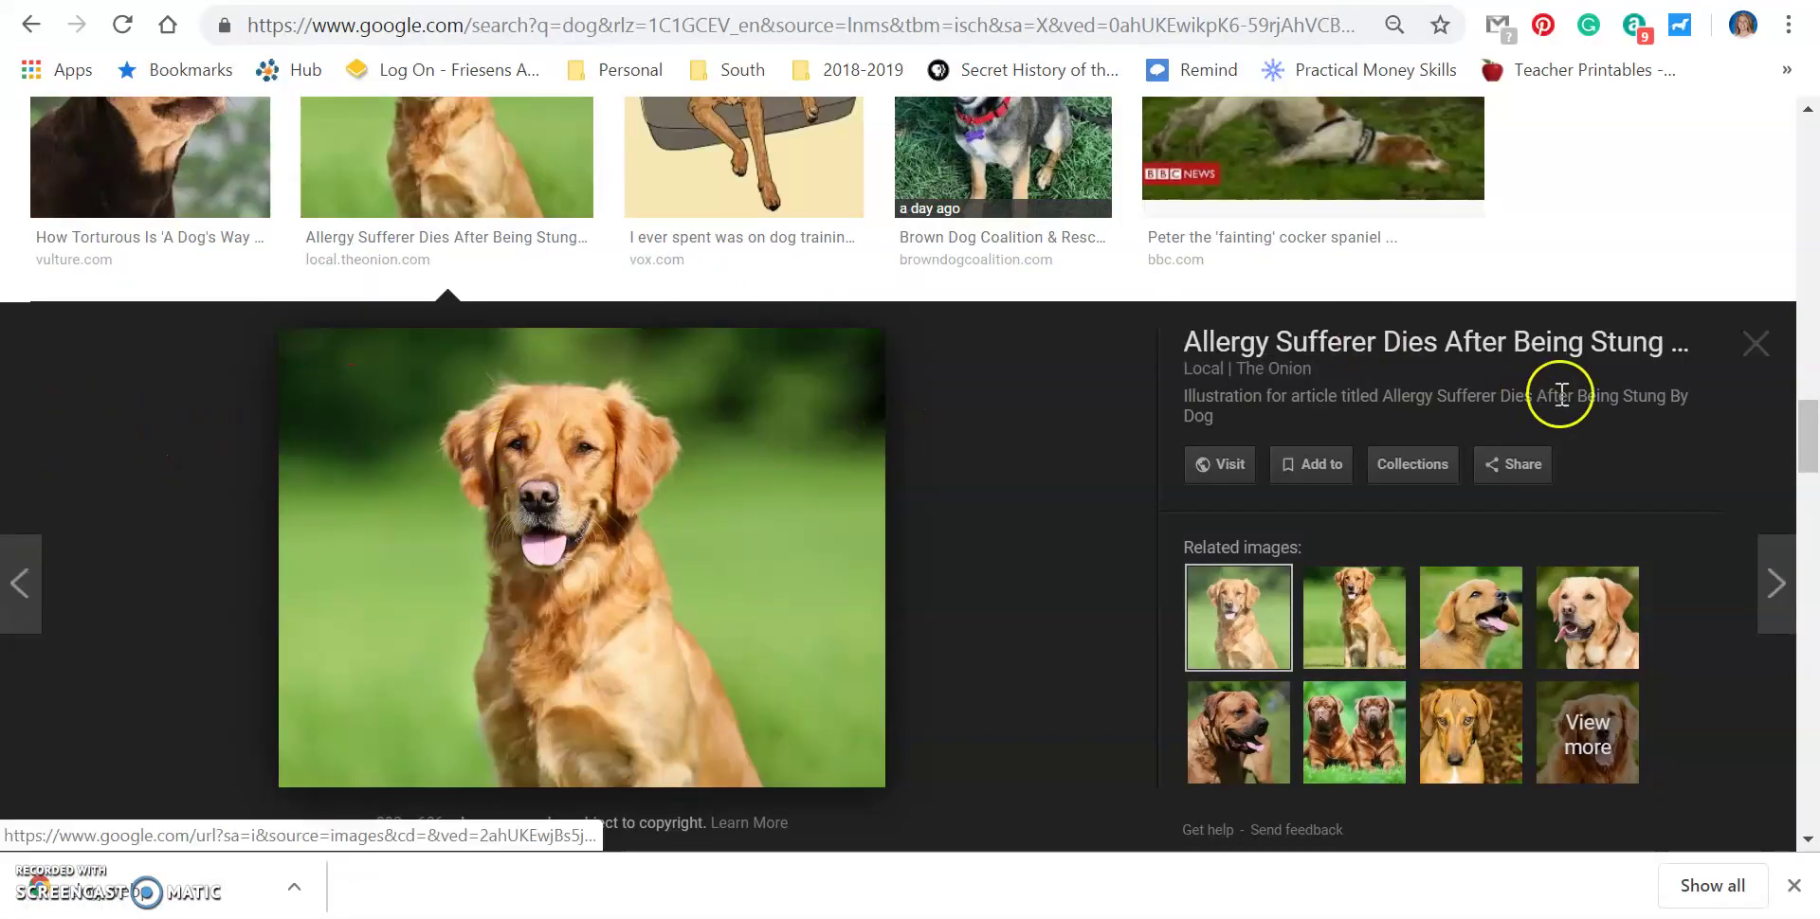
{"action": "left_click", "coordinate": [1755, 345]}
Replace the image search with "golden retriever" and run it.
{"action": "scroll", "coordinate": [1166, 349], "scroll_direction": "up", "scroll_amount": 15}
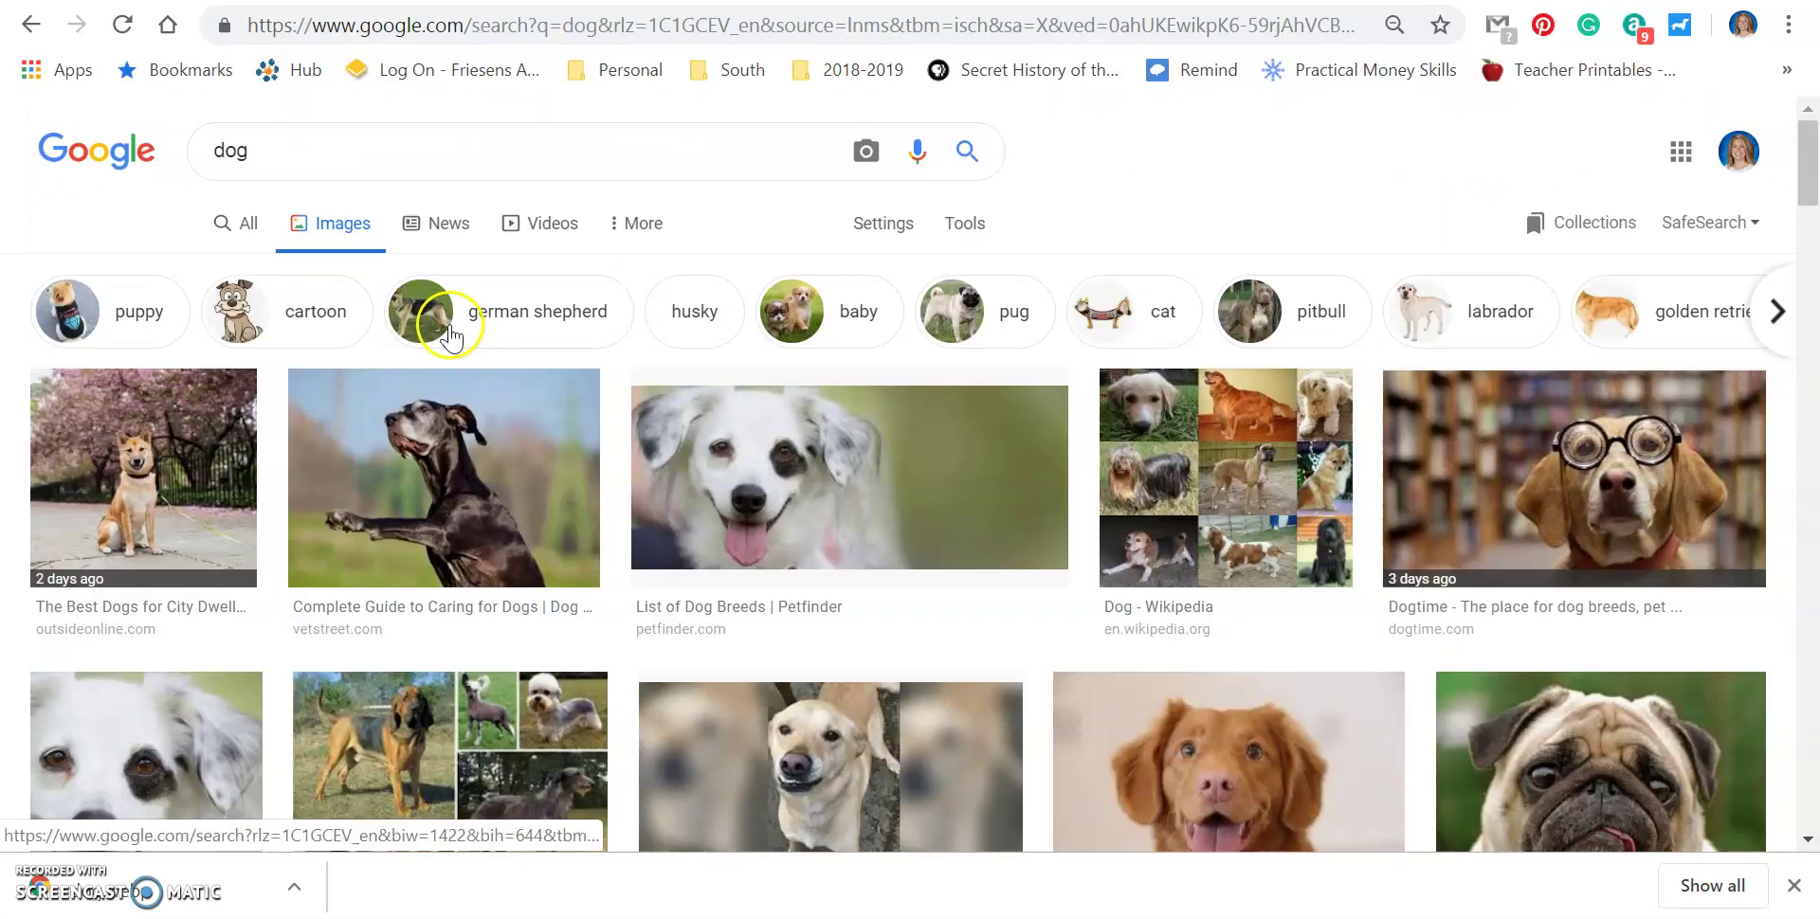
{"action": "double_click", "coordinate": [368, 139]}
{"action": "type", "text": "golden r"}
{"action": "key", "text": "BackSpace"}
{"action": "type", "text": "n"}
{"action": "key", "text": "Down"}
{"action": "key", "text": "Return"}
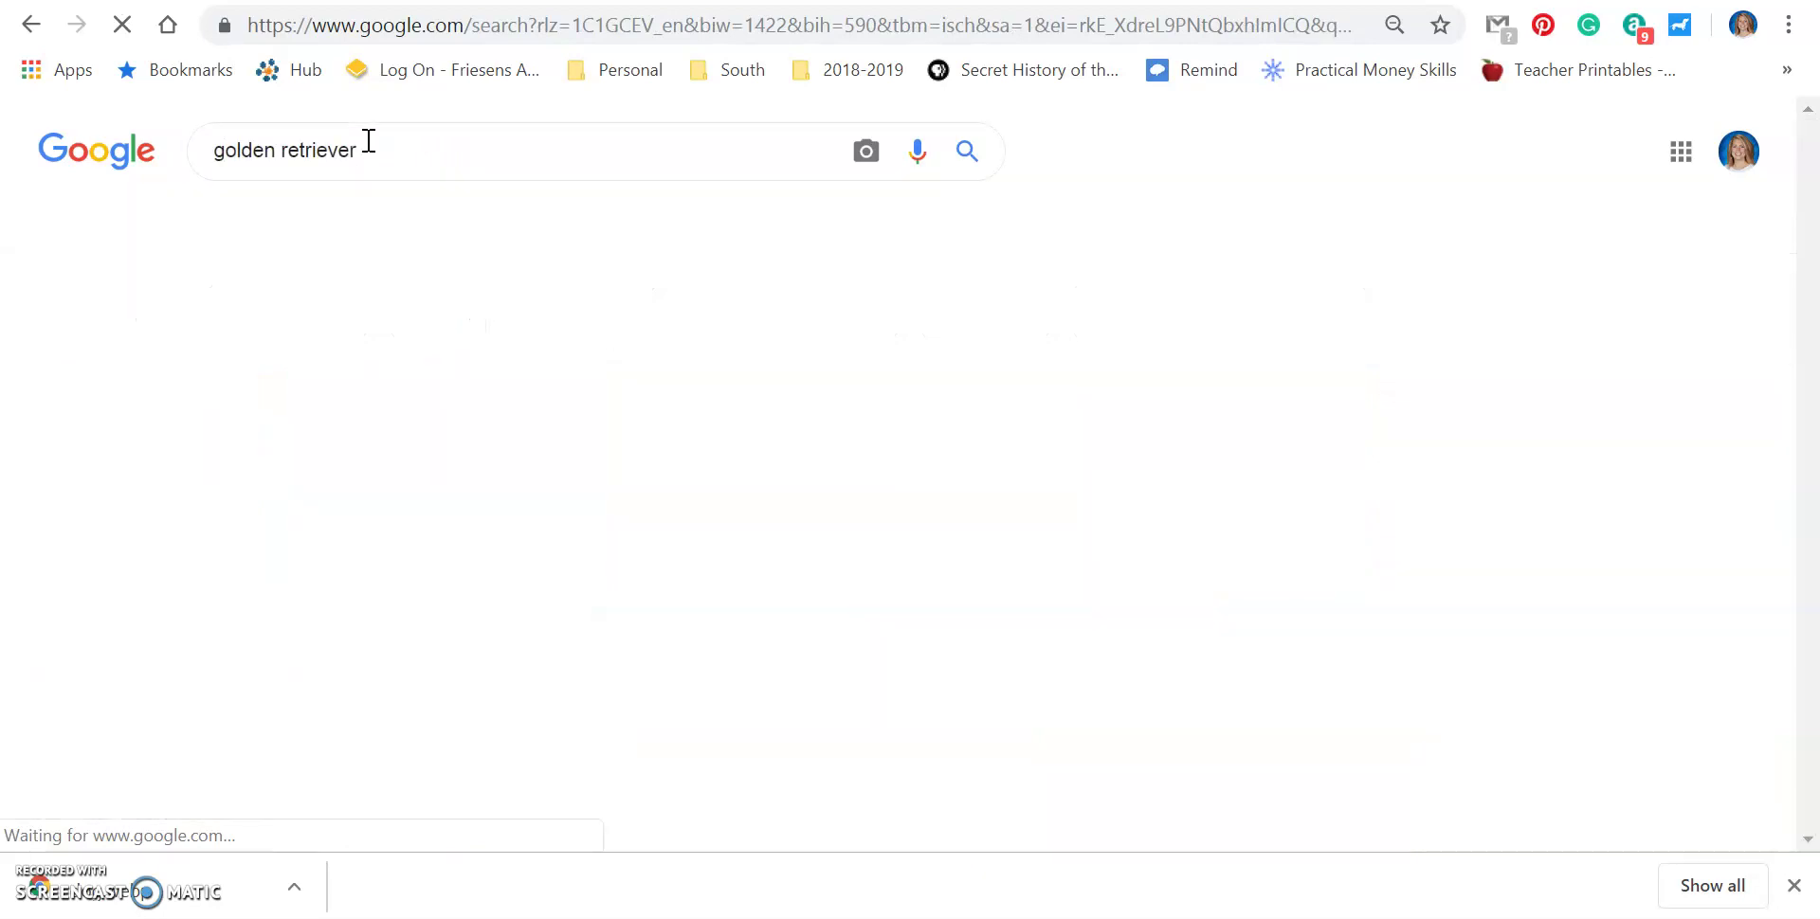
Save the running golden retriever image from petful.com to the Desktop as a JPEG named "dog".
{"action": "scroll", "coordinate": [1172, 602], "scroll_direction": "down", "scroll_amount": 5}
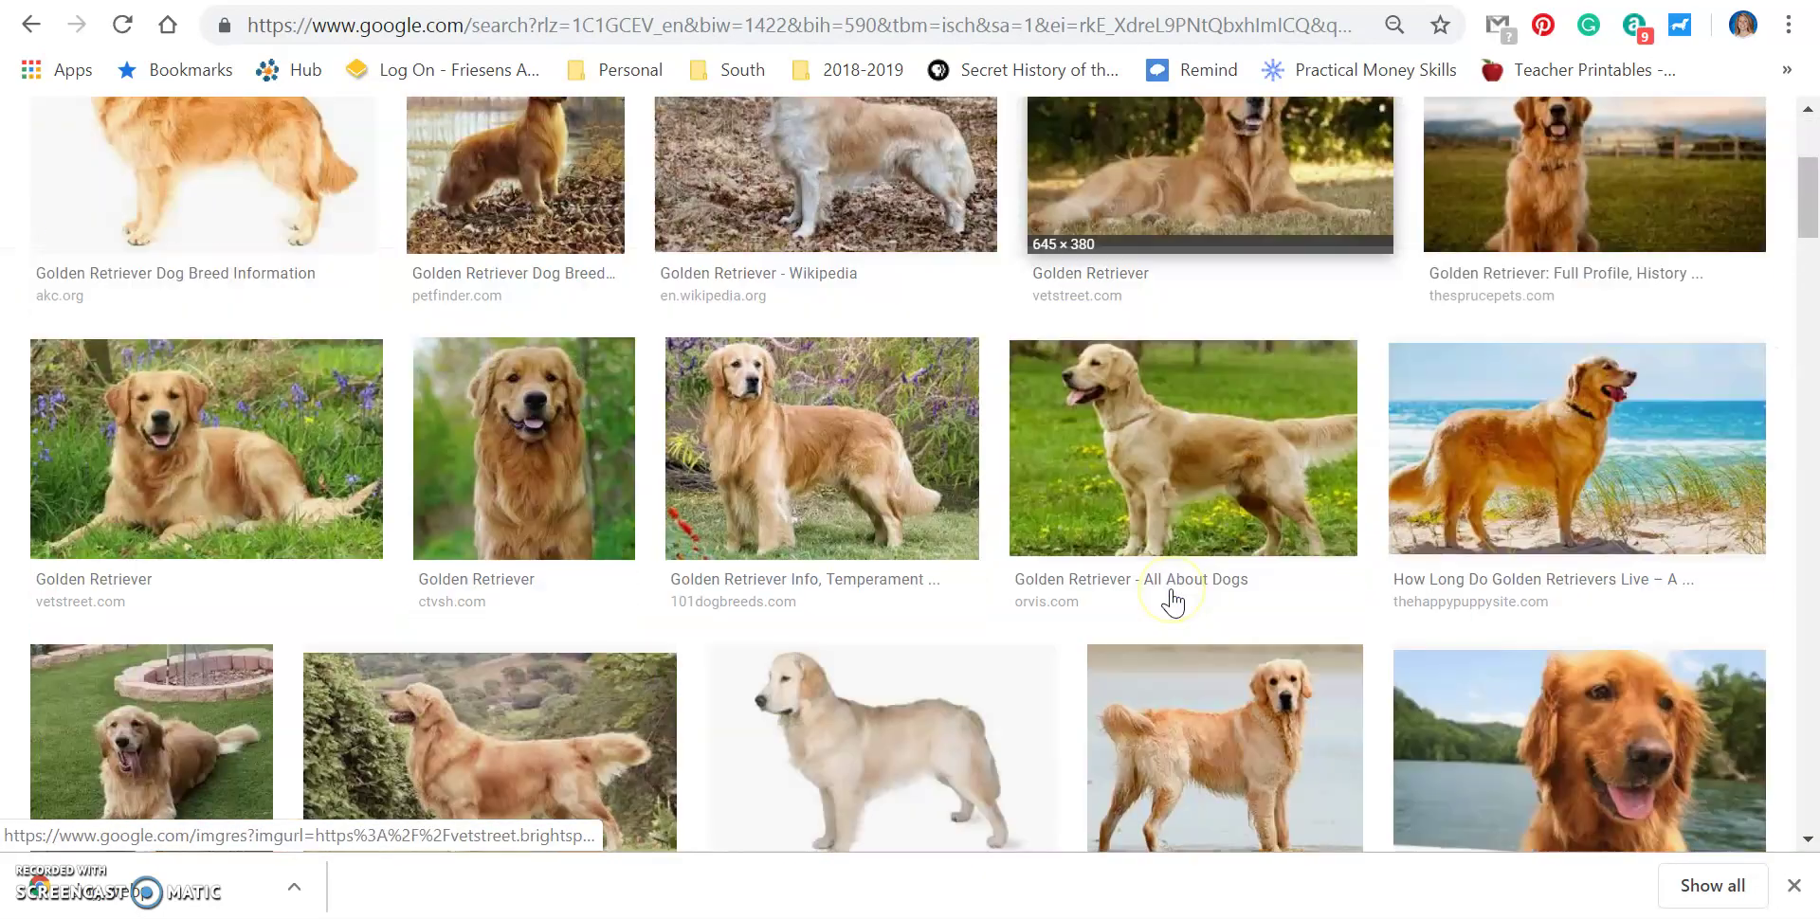
{"action": "scroll", "coordinate": [1173, 602], "scroll_direction": "down", "scroll_amount": 3}
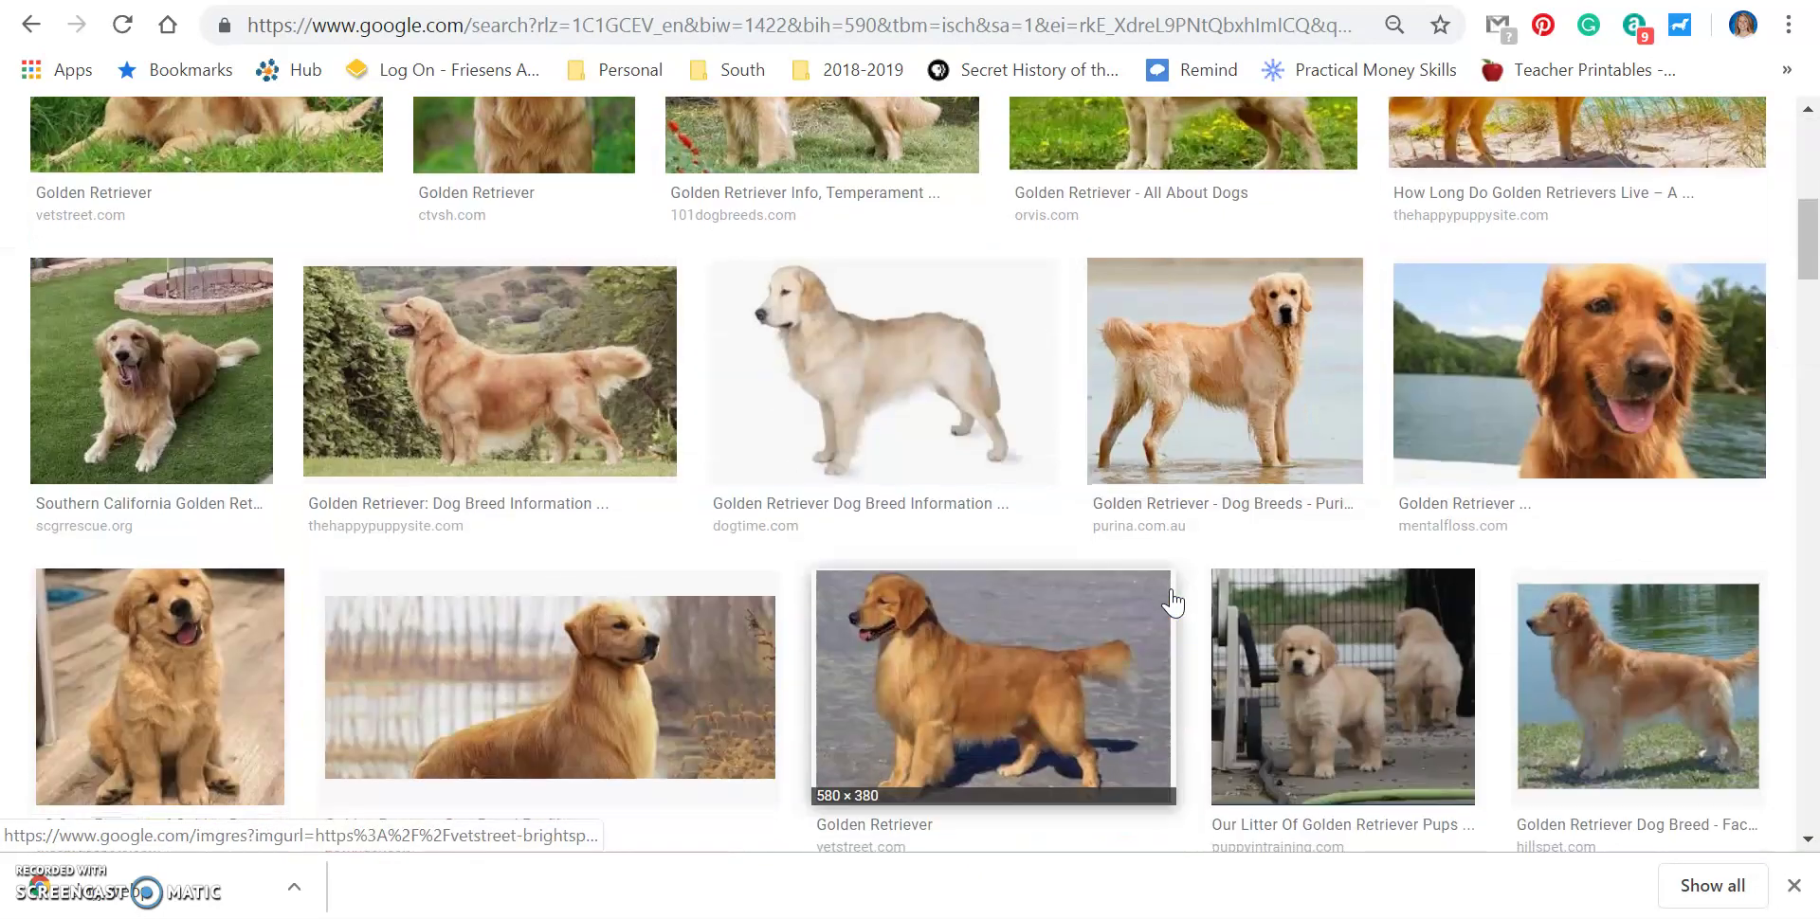
{"action": "scroll", "coordinate": [1172, 601], "scroll_direction": "down", "scroll_amount": 1}
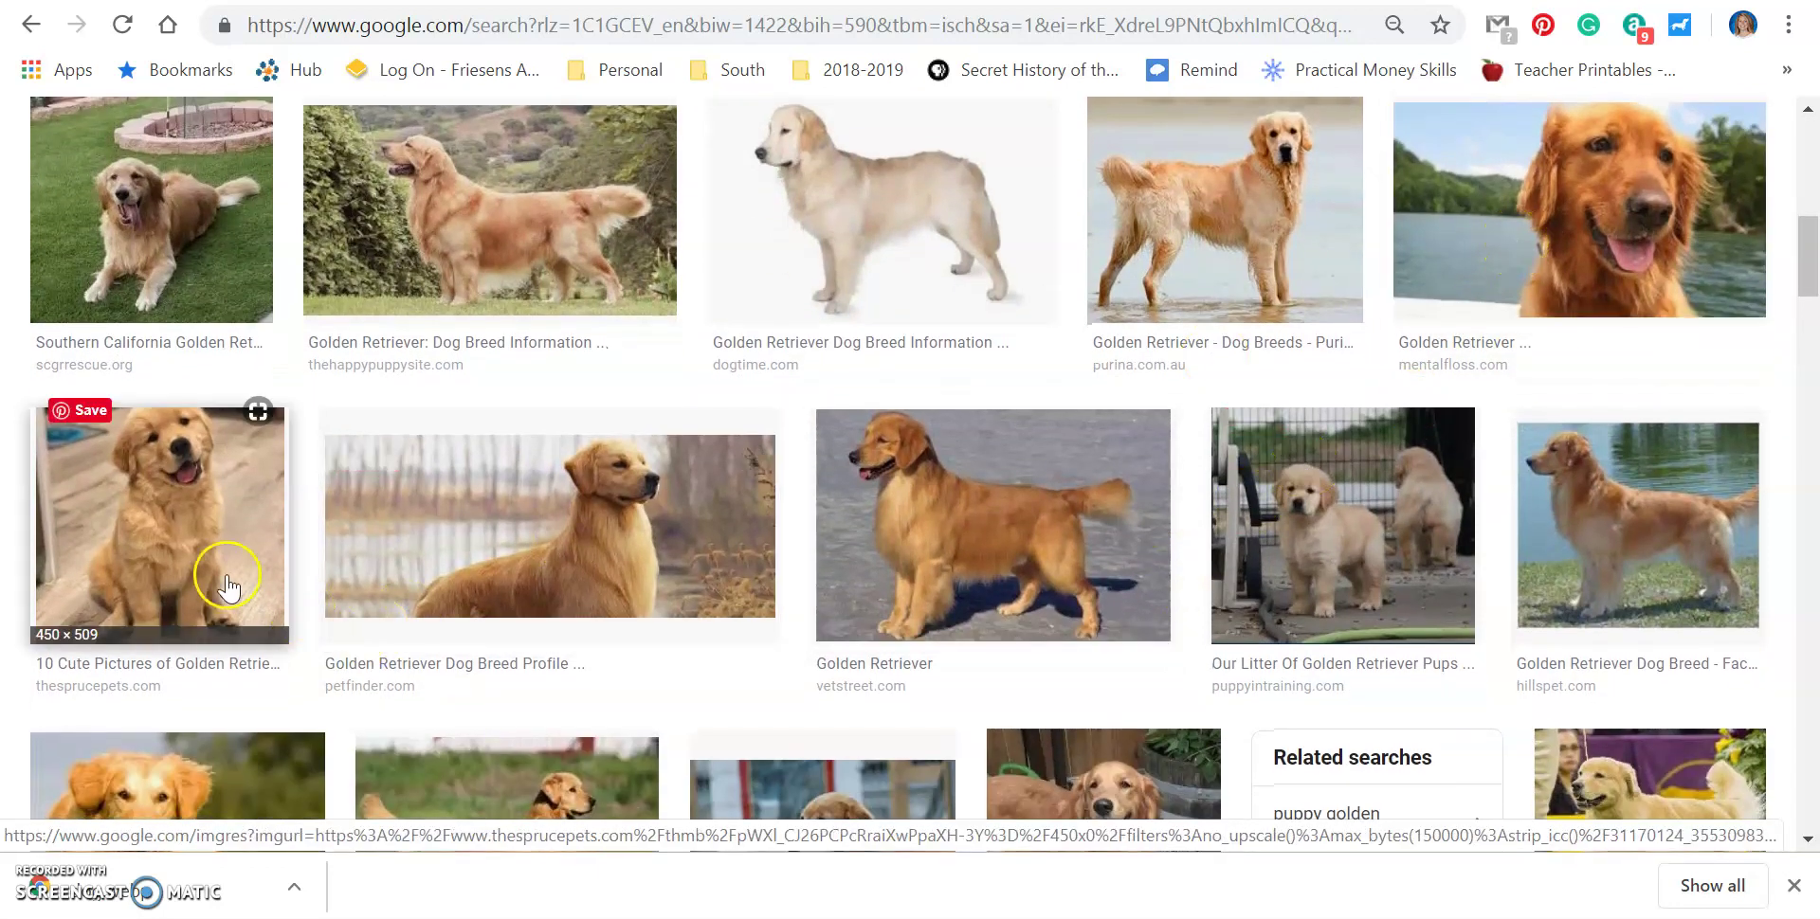
{"action": "scroll", "coordinate": [193, 540], "scroll_direction": "down", "scroll_amount": 4}
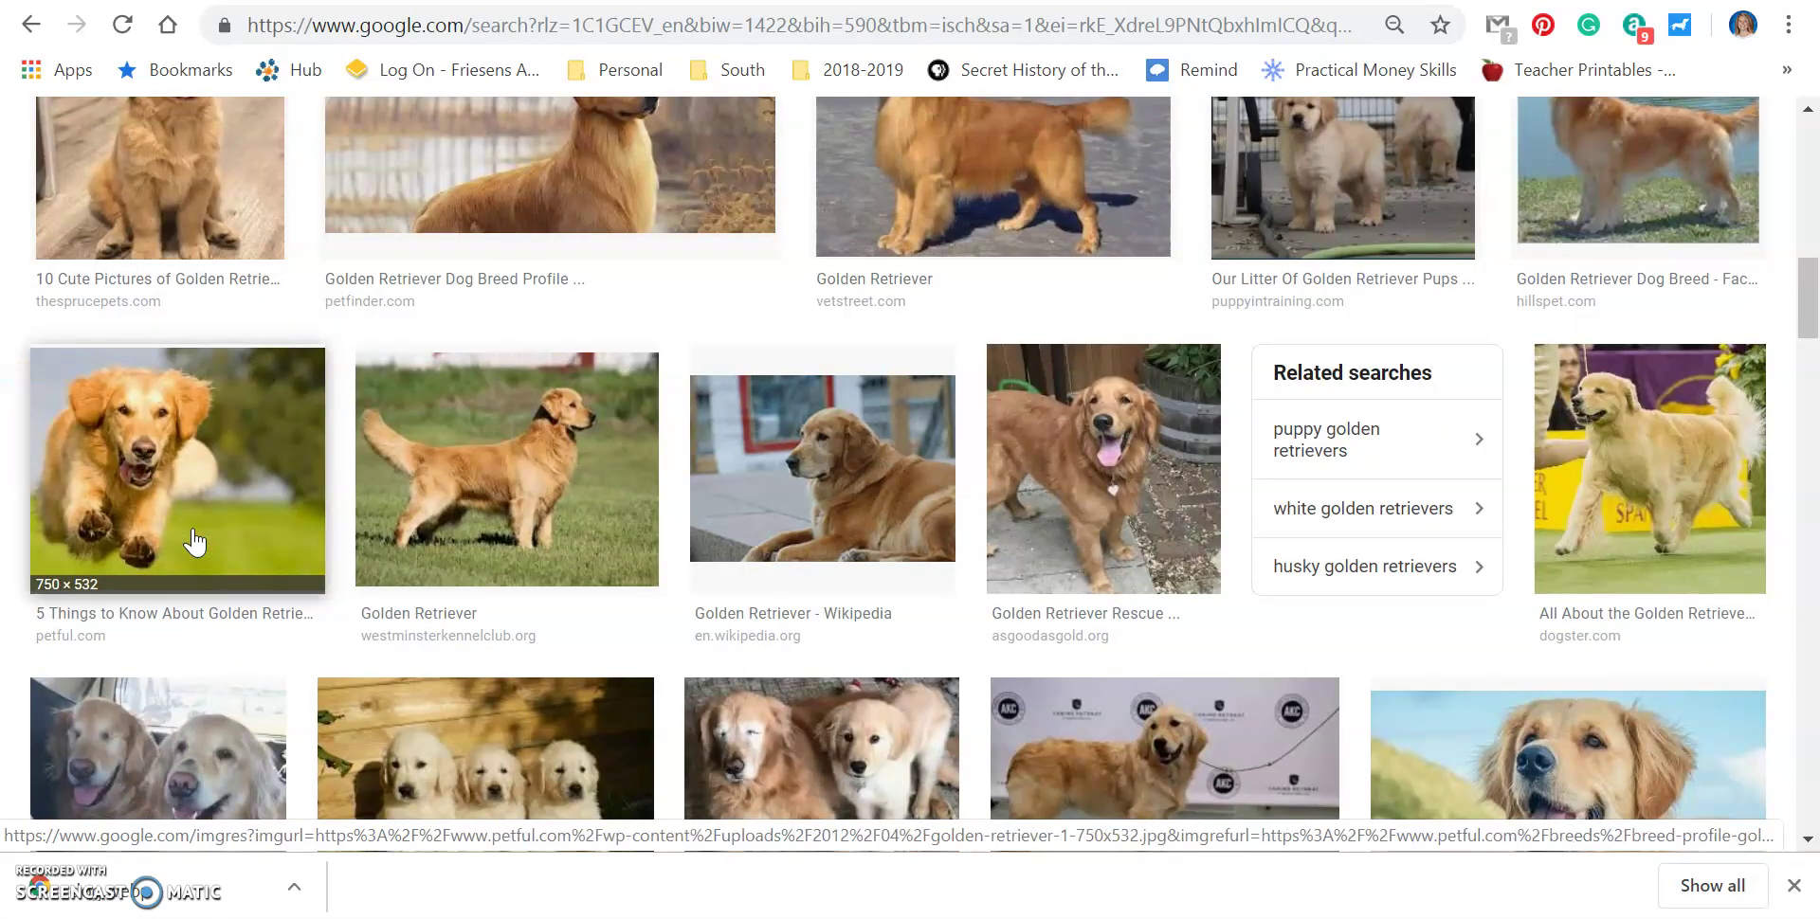
{"action": "right_click", "coordinate": [151, 483]}
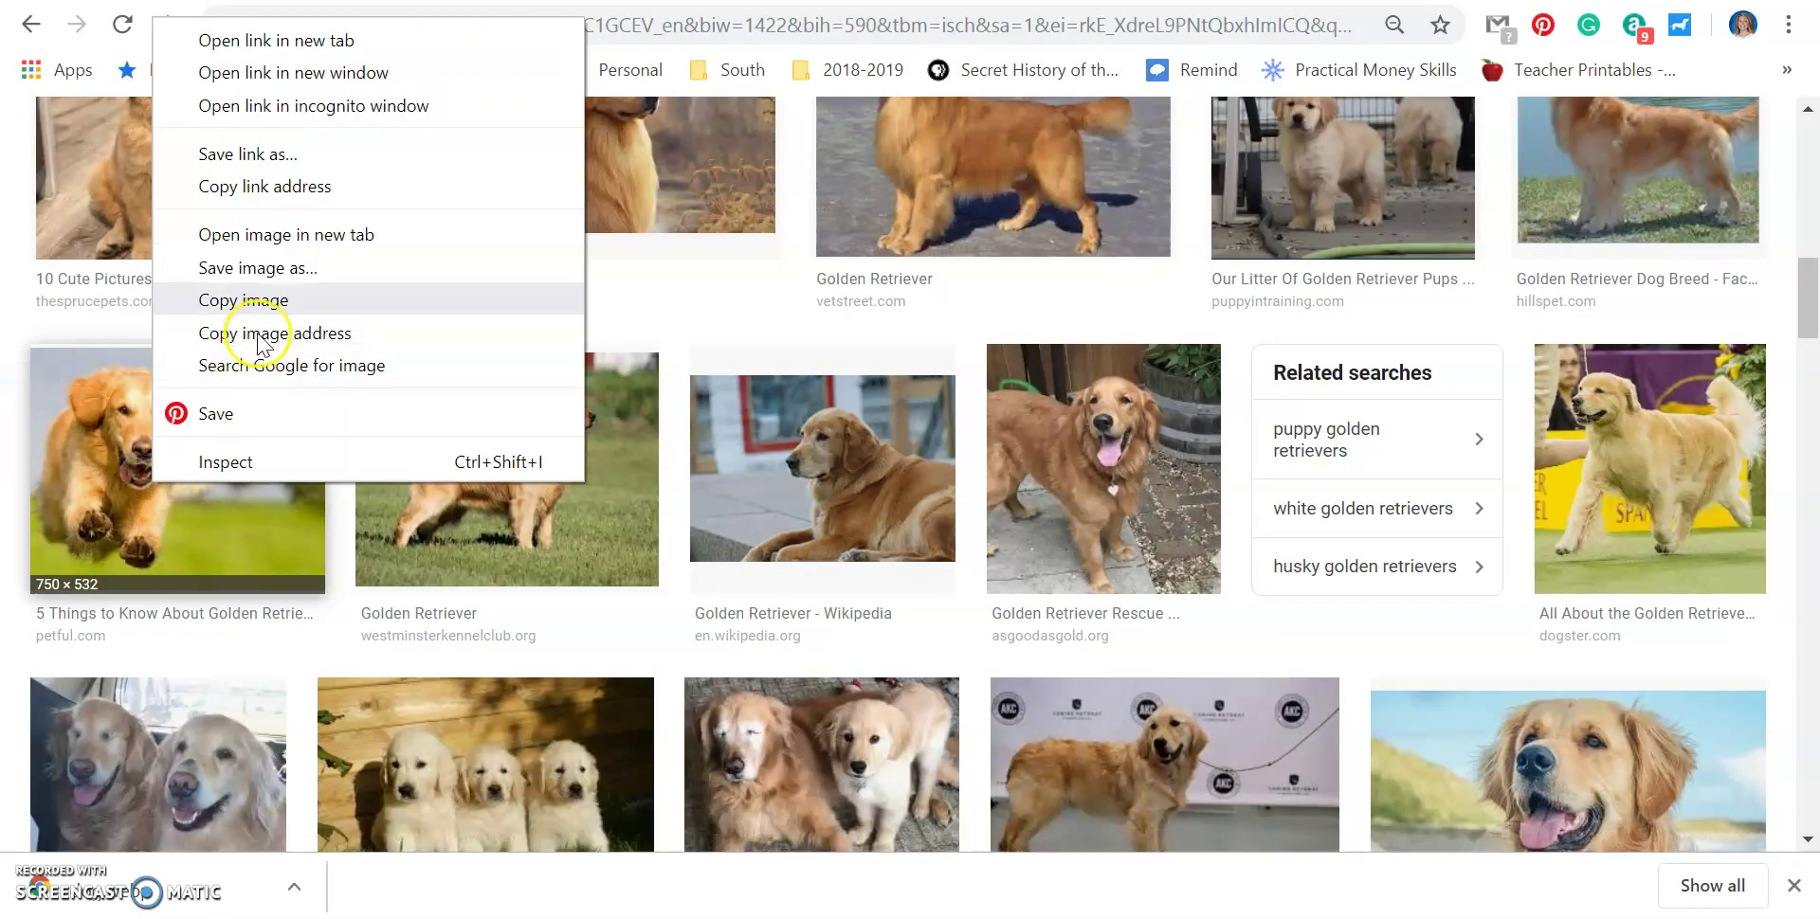
{"action": "left_click", "coordinate": [275, 280]}
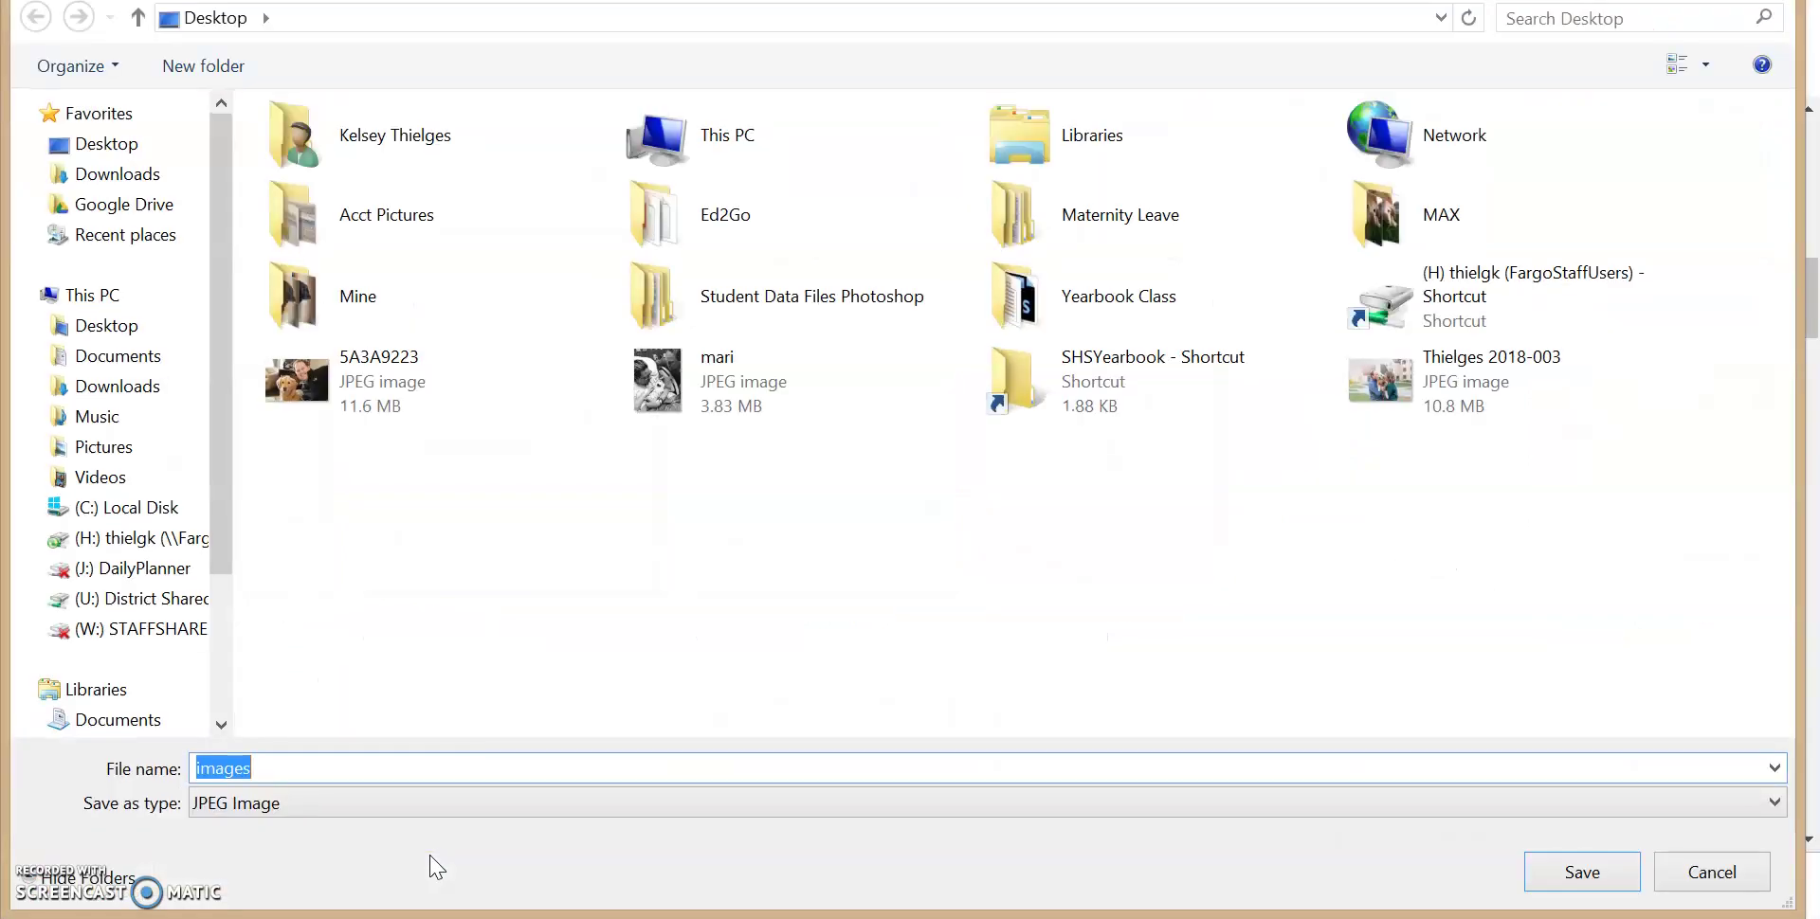
{"action": "type", "text": "dog"}
{"action": "key", "text": "Return"}
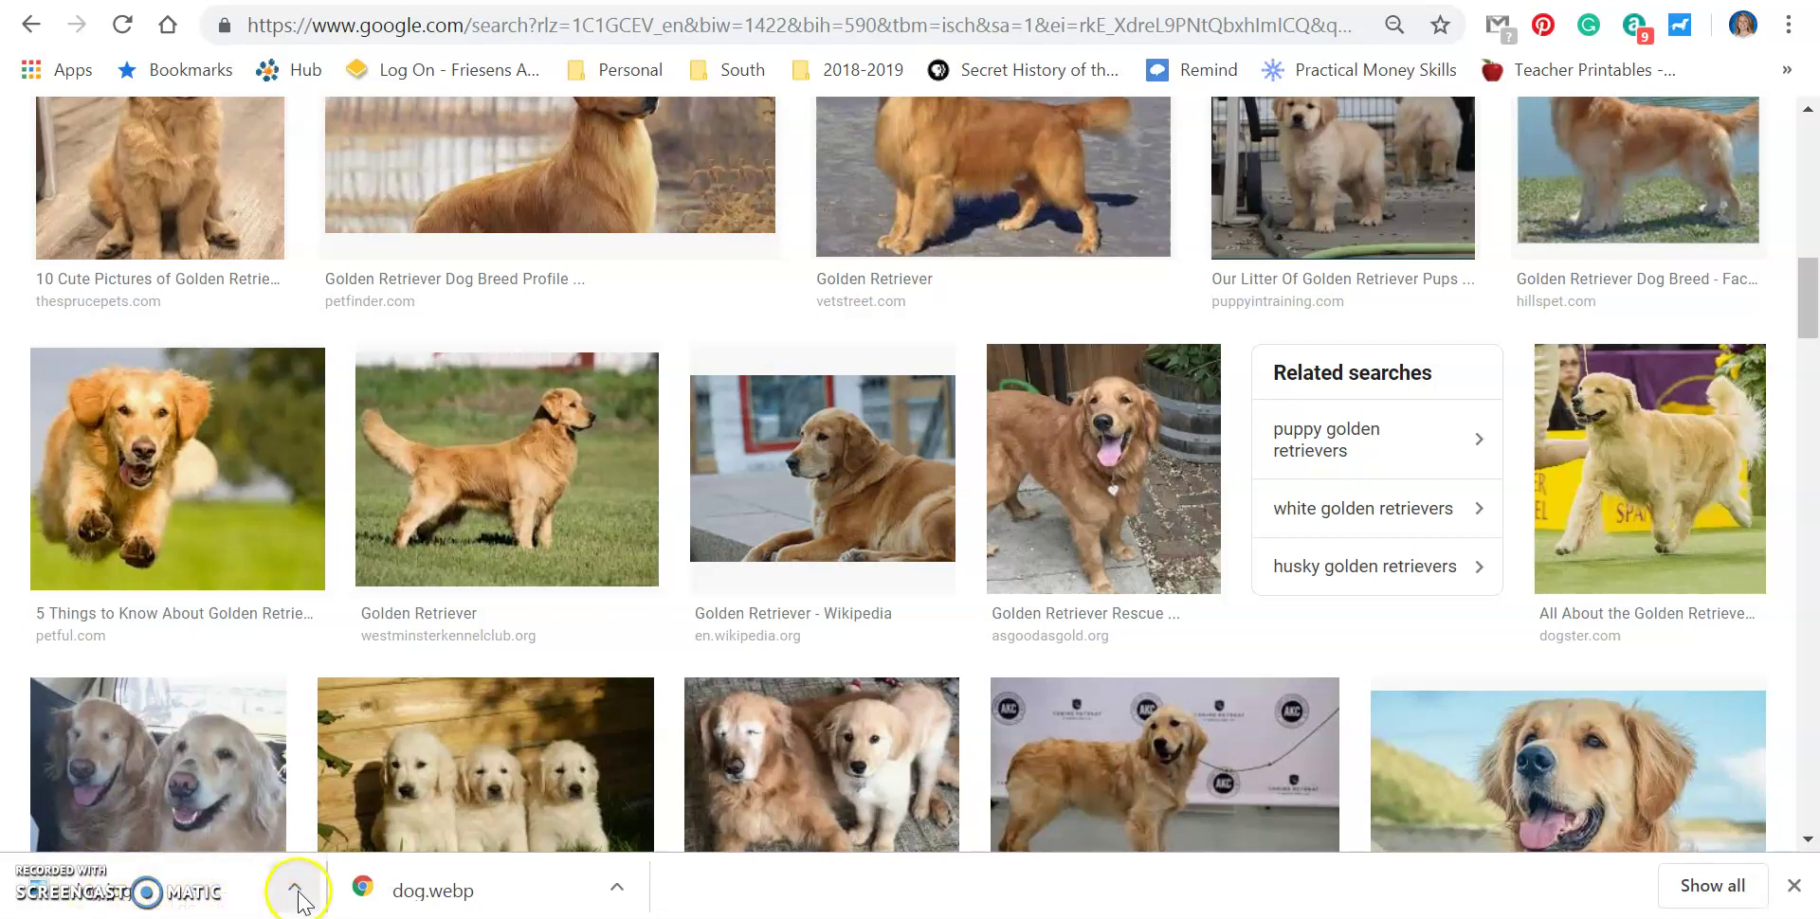
Open the downloaded dog.jpg in the photo viewer and send it from there to Adobe Photoshop CS6.
{"action": "left_click", "coordinate": [187, 882]}
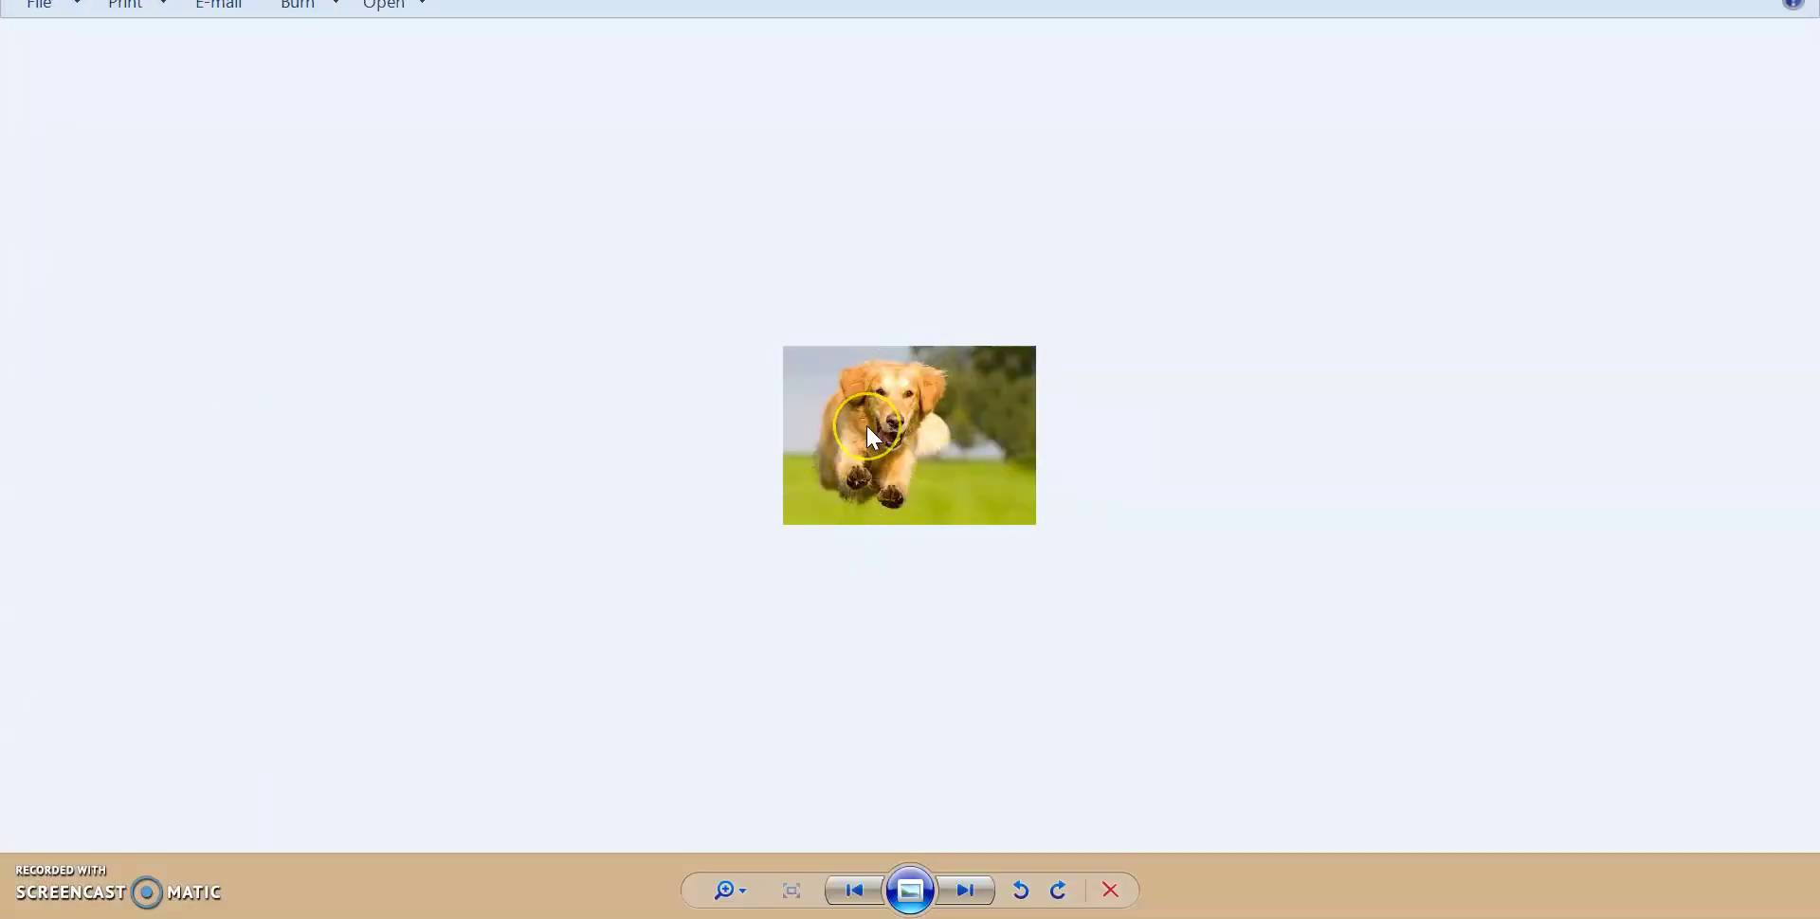
{"action": "right_click", "coordinate": [868, 428]}
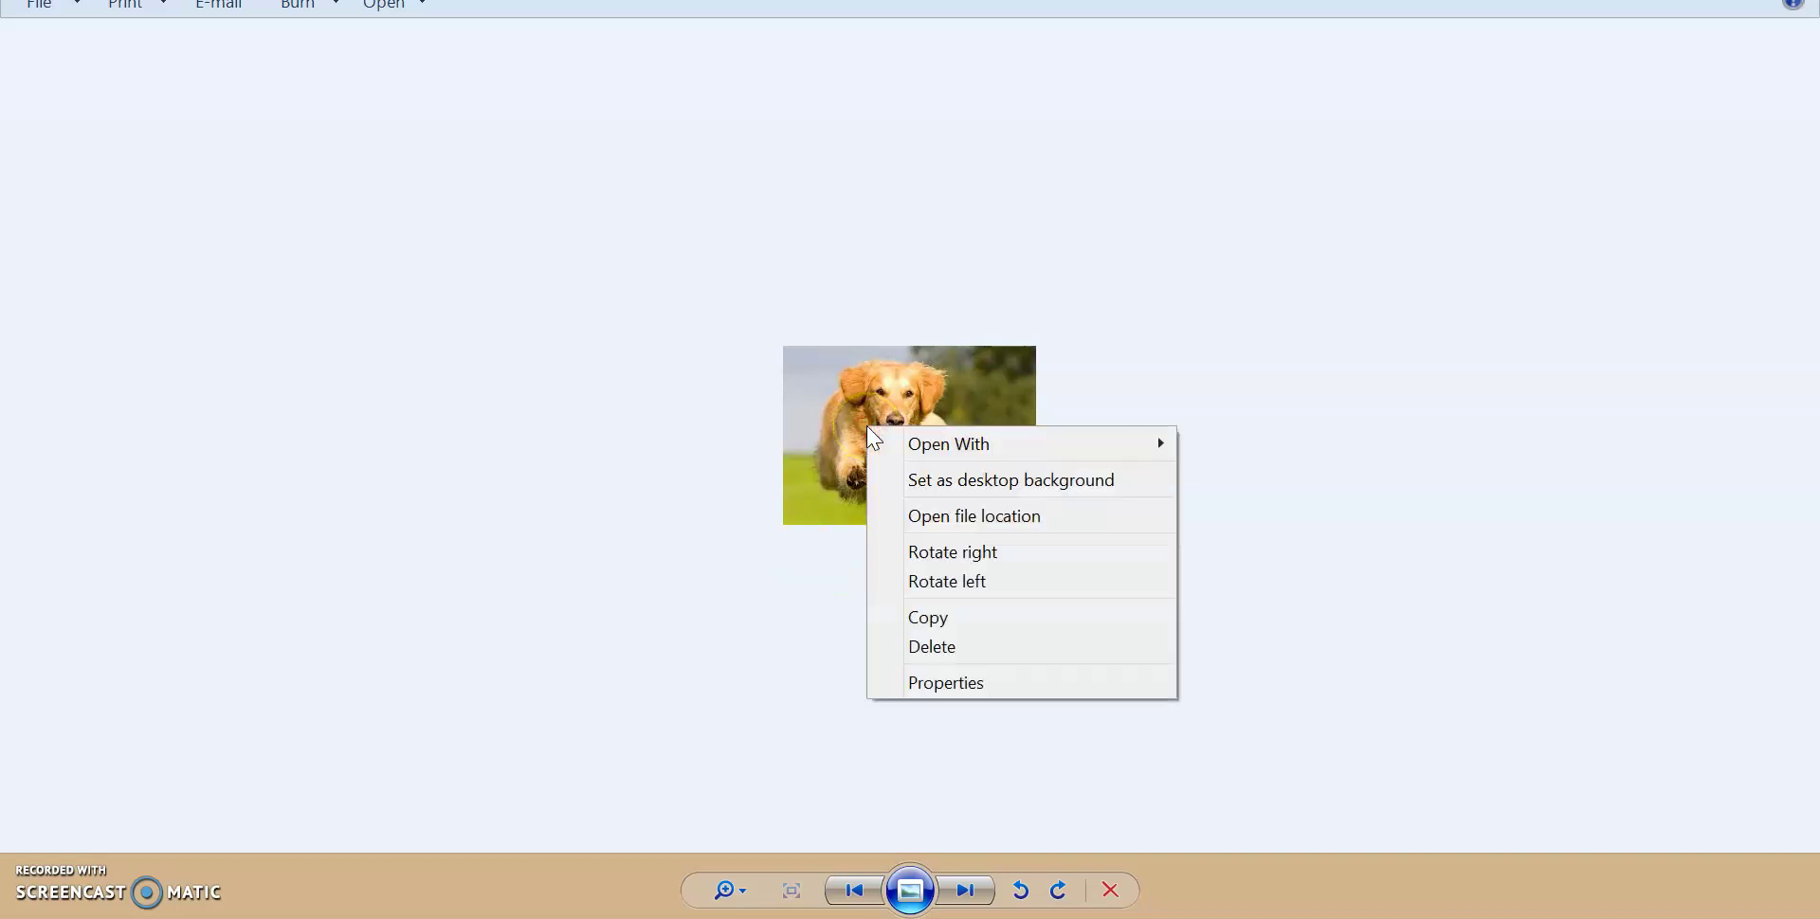
{"action": "left_click", "coordinate": [886, 443]}
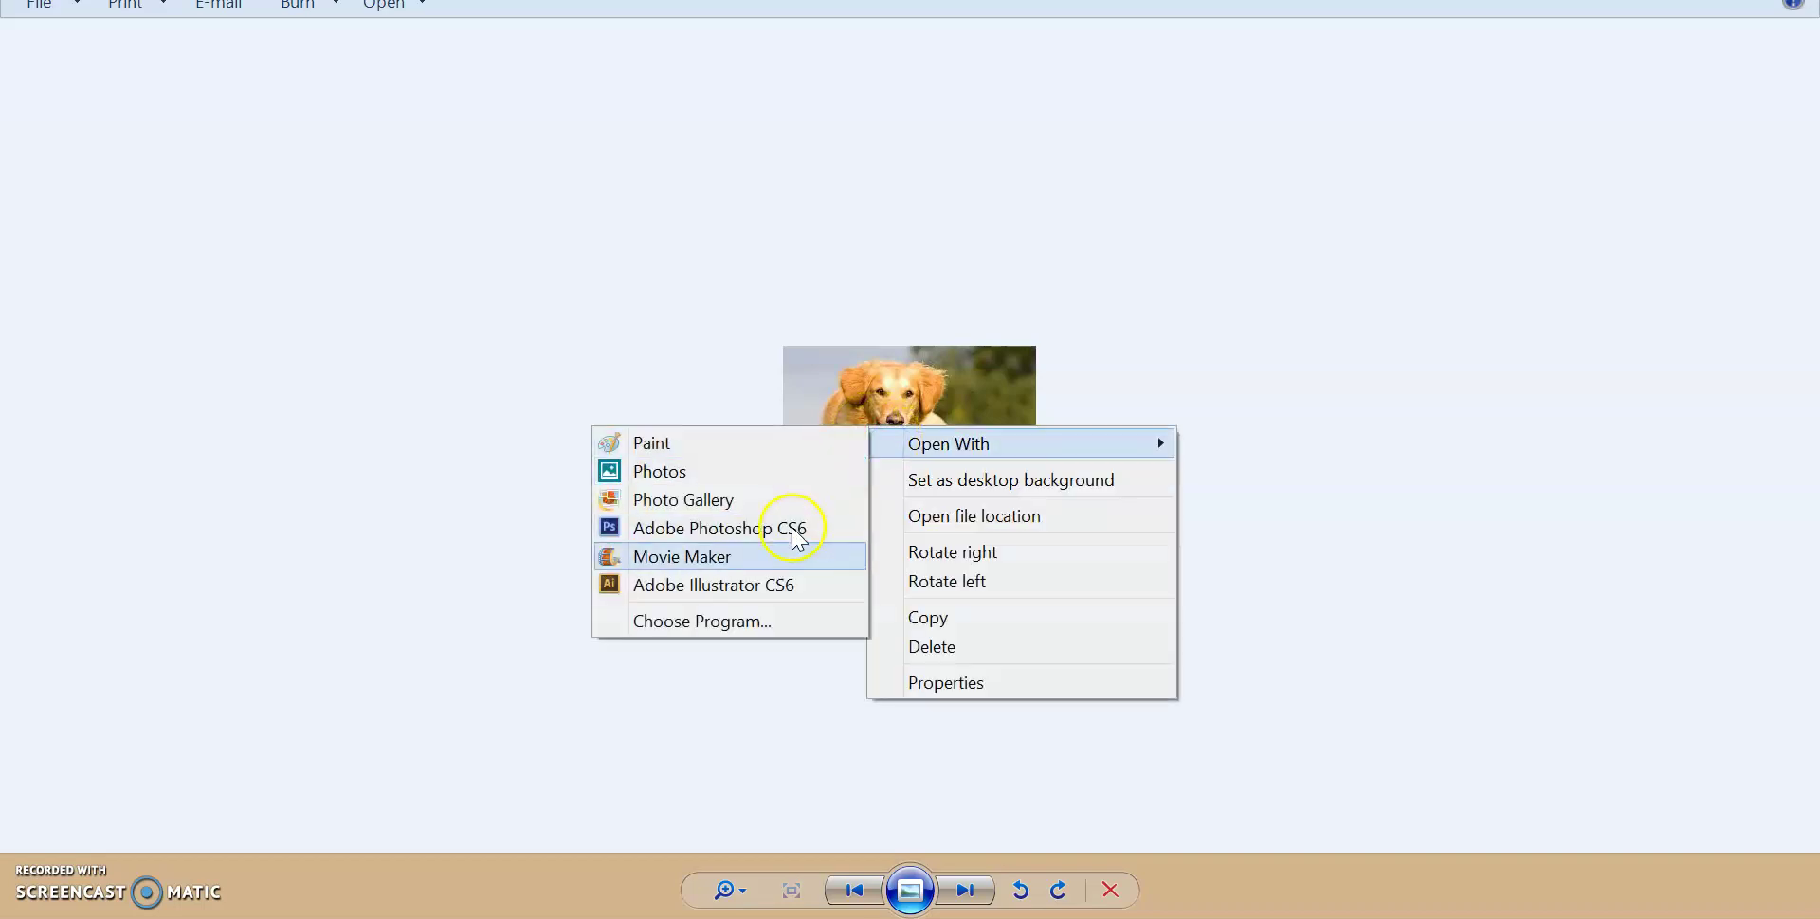
{"action": "left_click", "coordinate": [798, 533]}
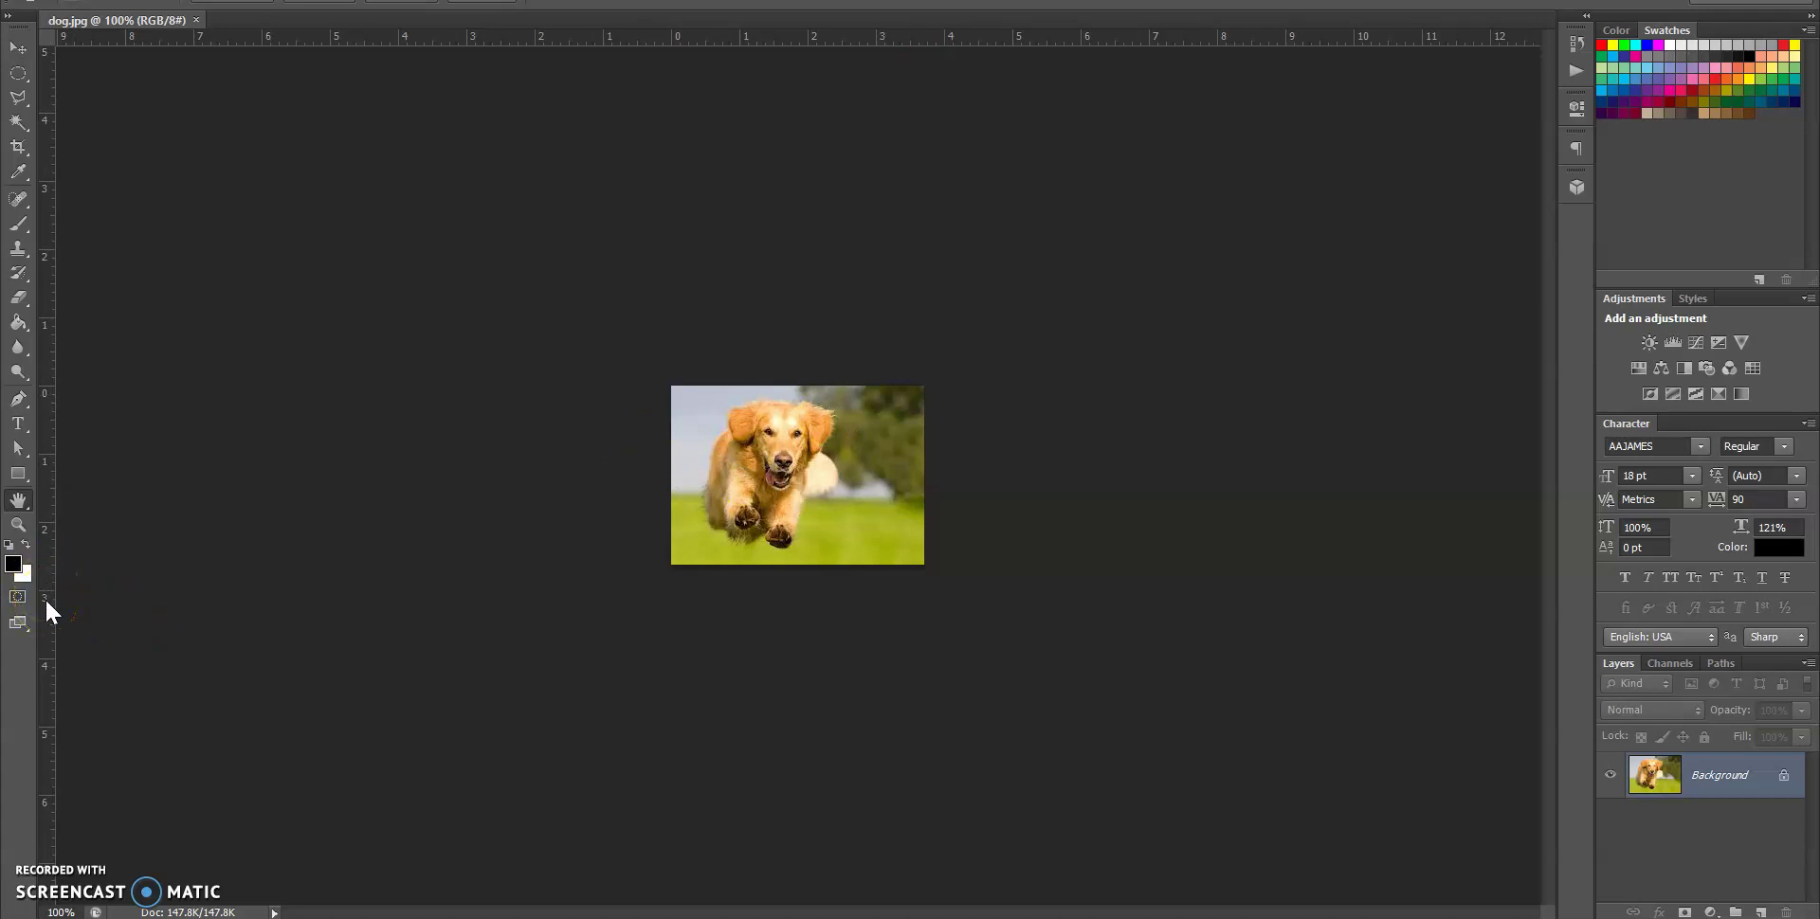
Fit the dog picture to the window and examine its pixel dimensions and resolution in the Image Size dialog.
{"action": "double_click", "coordinate": [20, 502]}
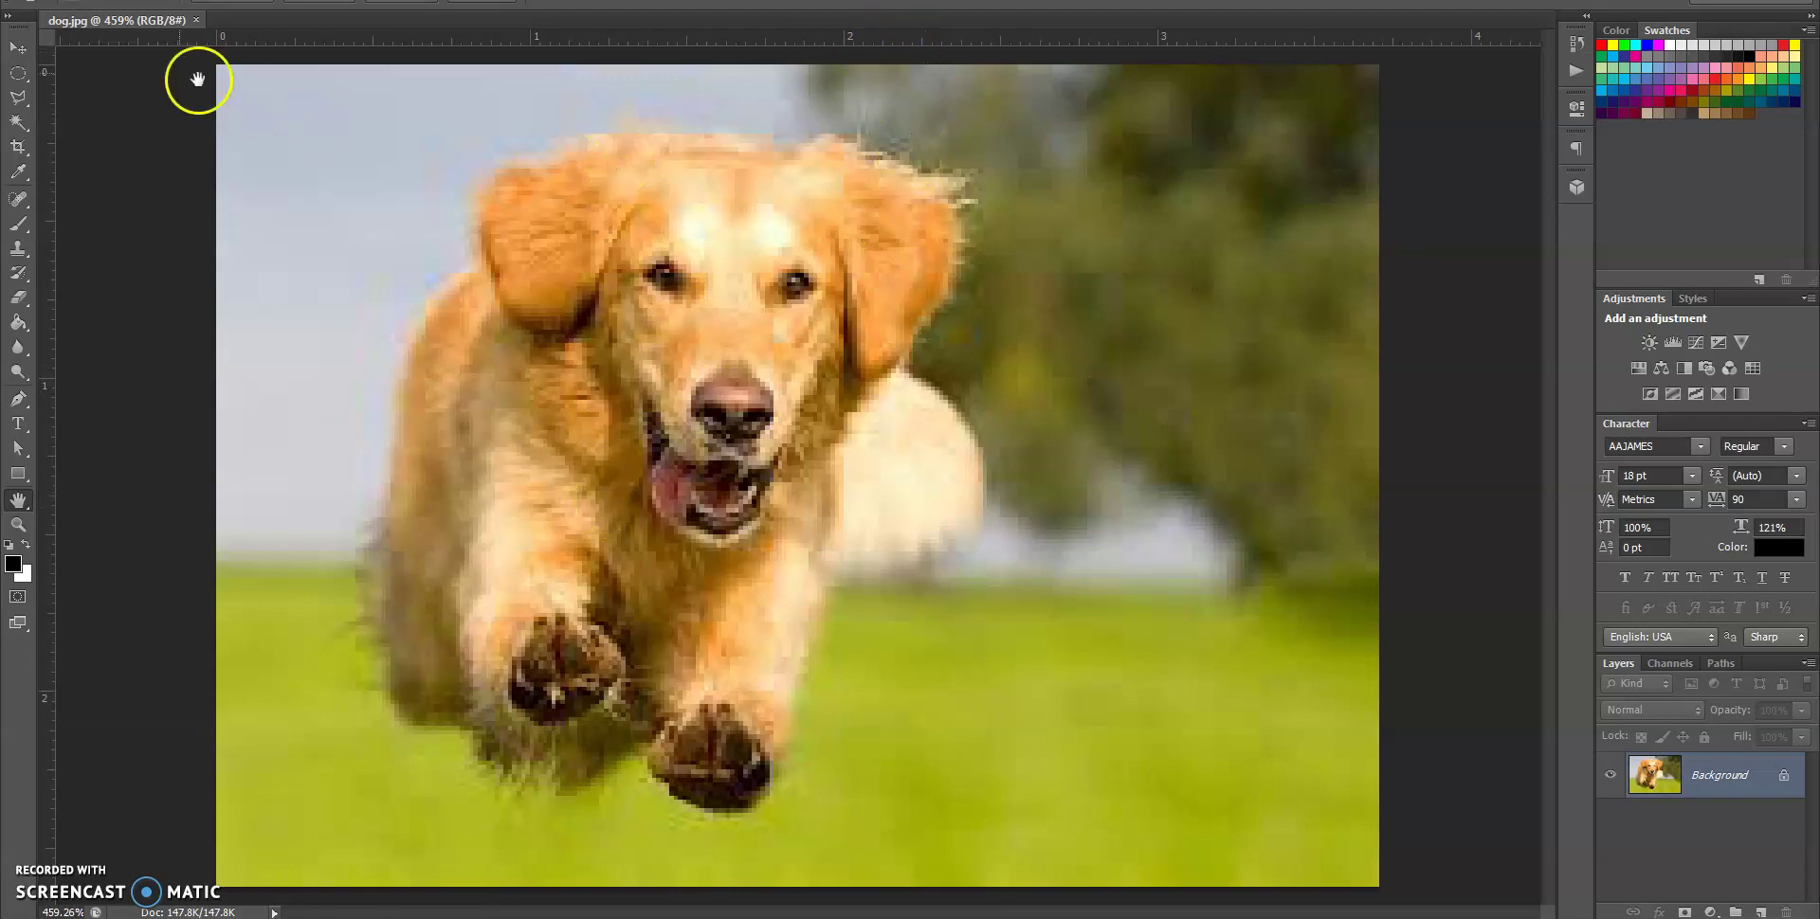
{"action": "key", "text": "alt+i"}
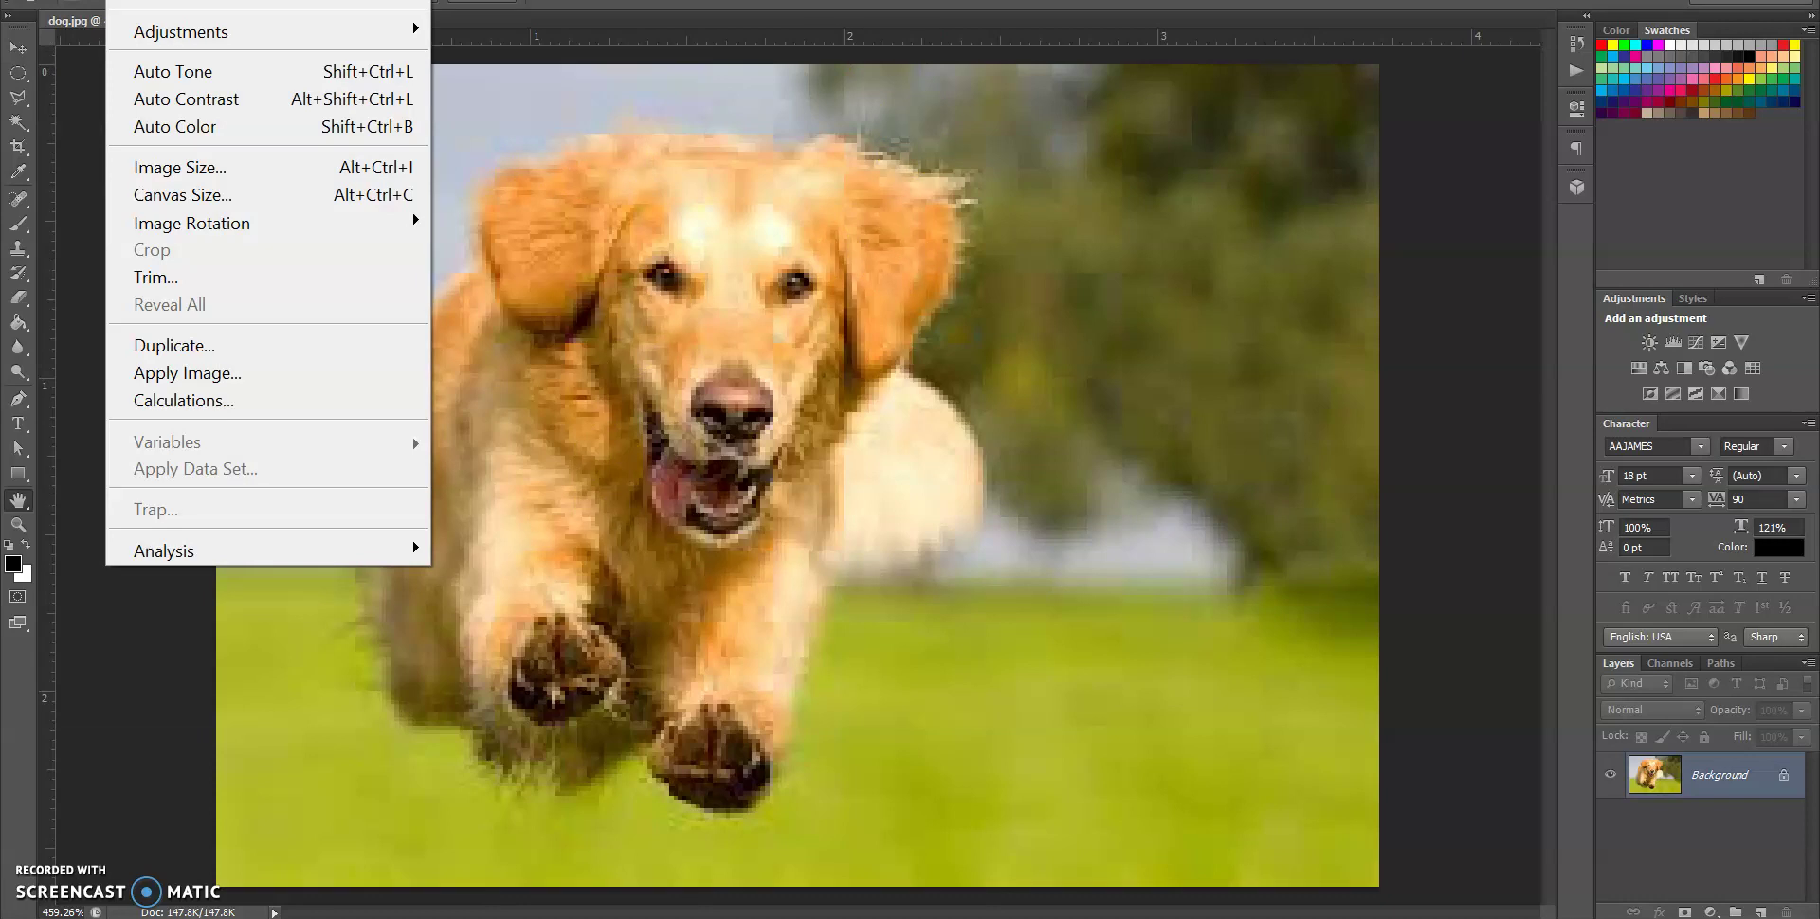
{"action": "left_click", "coordinate": [171, 168]}
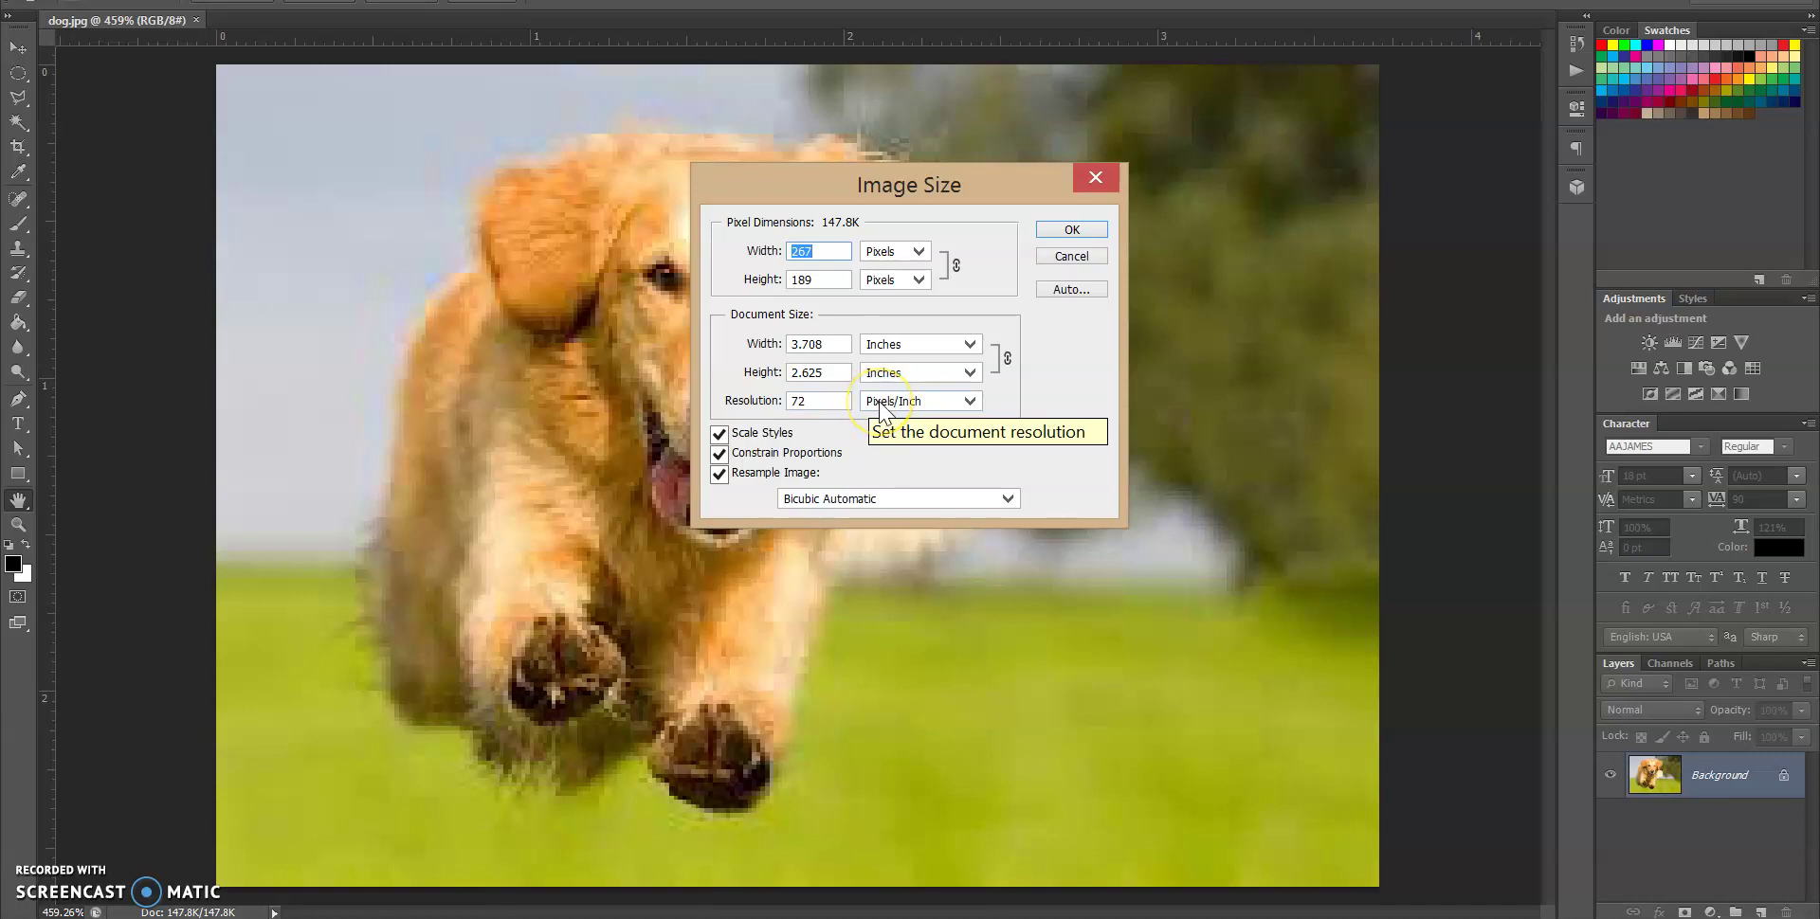
{"action": "left_click", "coordinate": [1095, 177]}
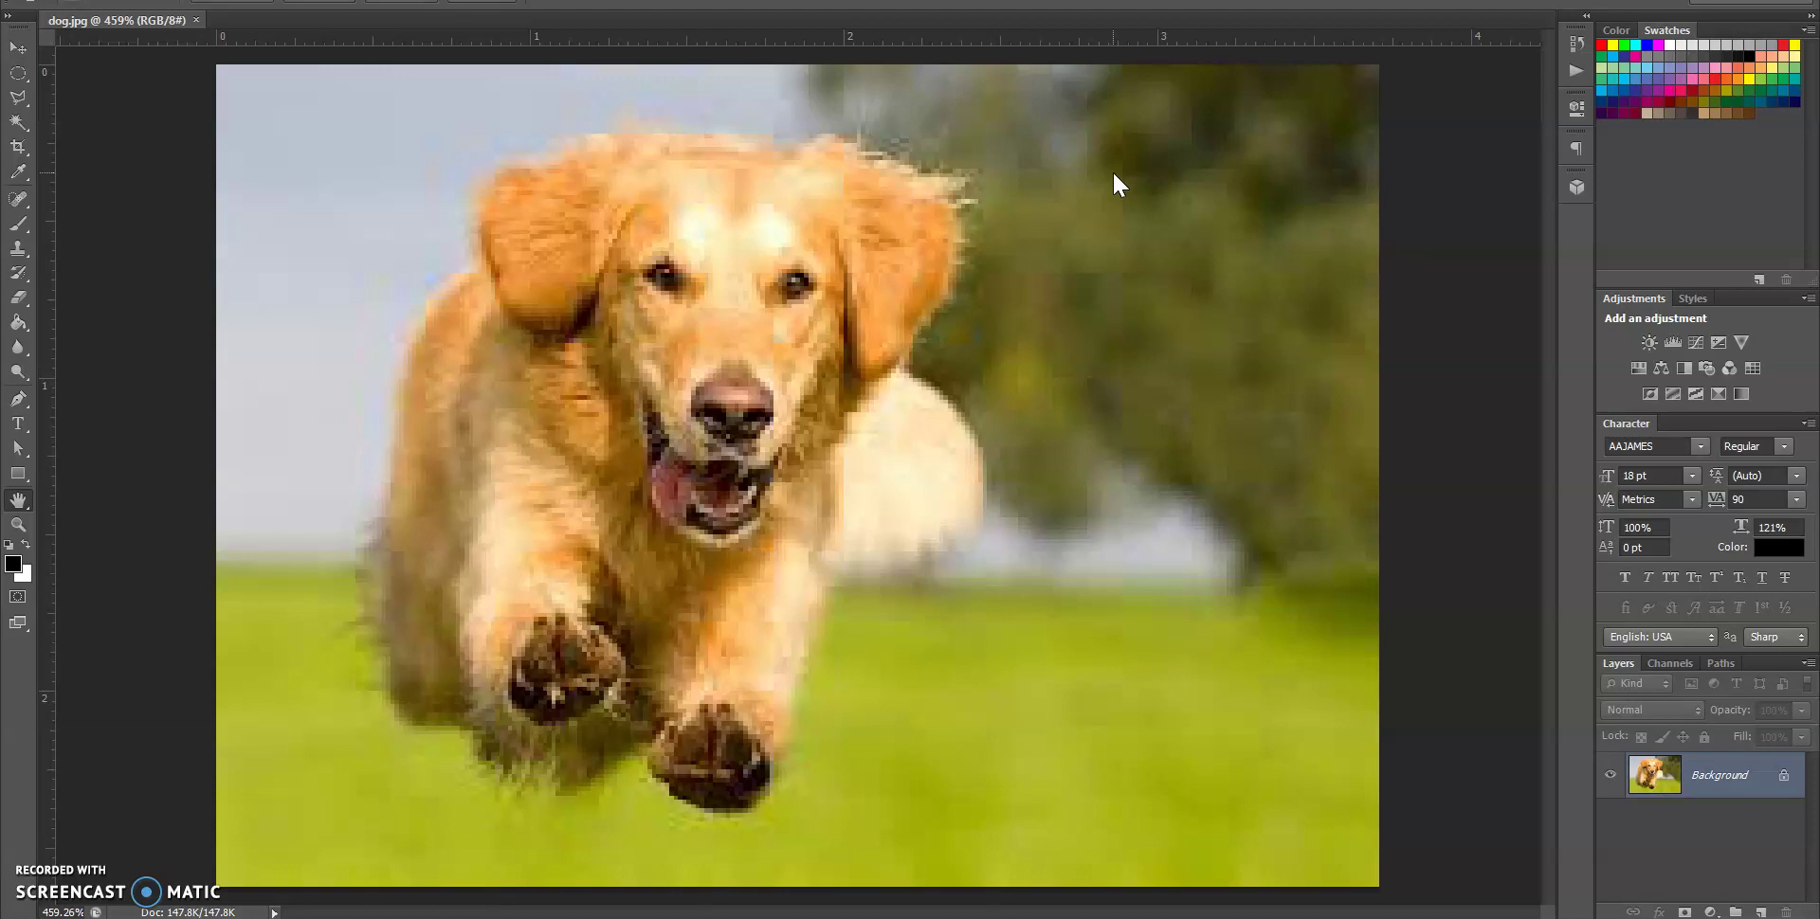
Reopen Image Size to examine the dog picture's document size and resolution, and close it without changing anything.
{"action": "left_click", "coordinate": [405, 89]}
{"action": "left_click", "coordinate": [152, 1]}
{"action": "mouse_move", "coordinate": [201, 232]}
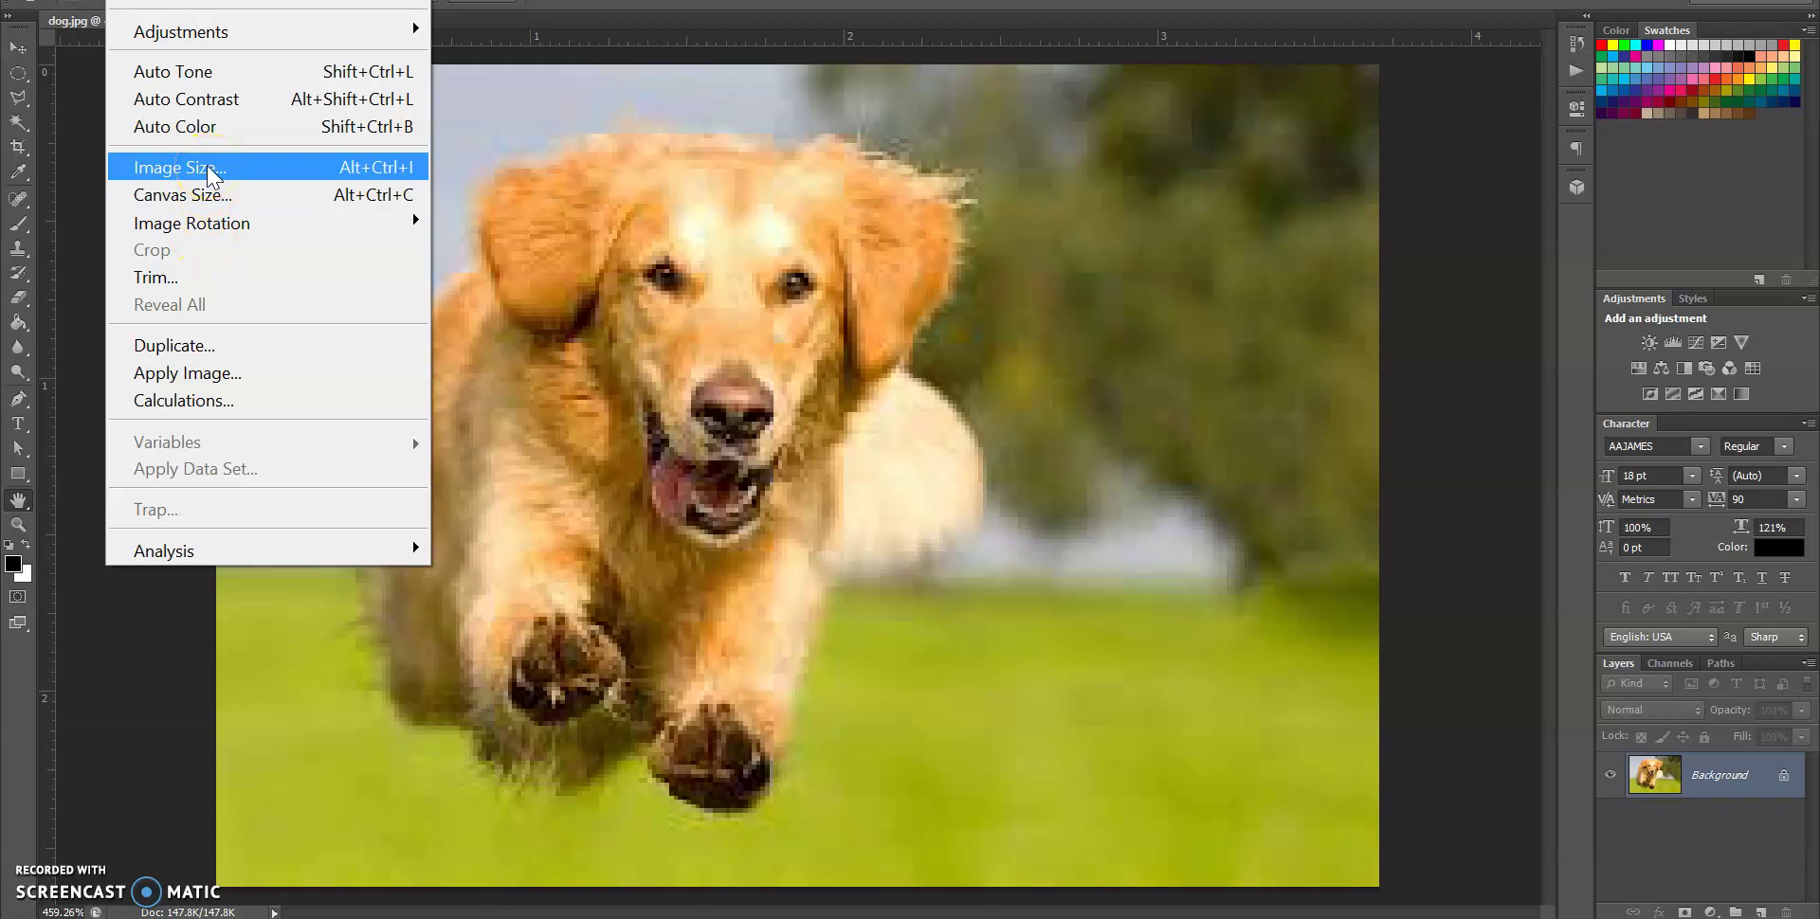
{"action": "left_click", "coordinate": [209, 174]}
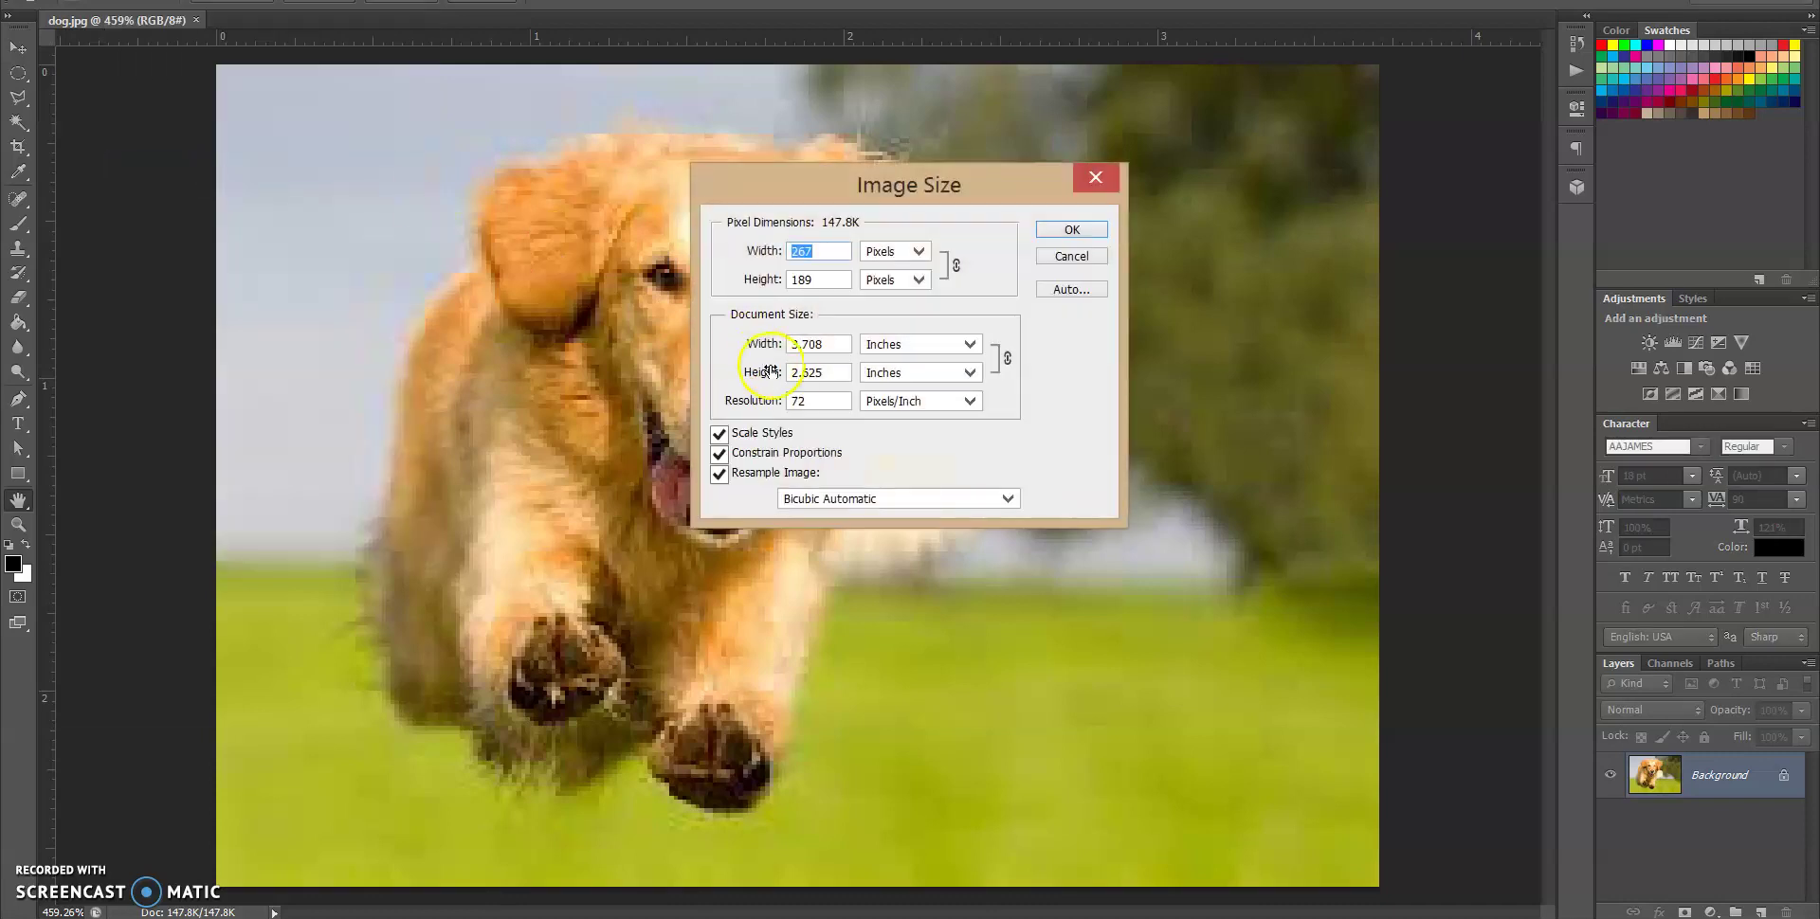
{"action": "left_click", "coordinate": [824, 407]}
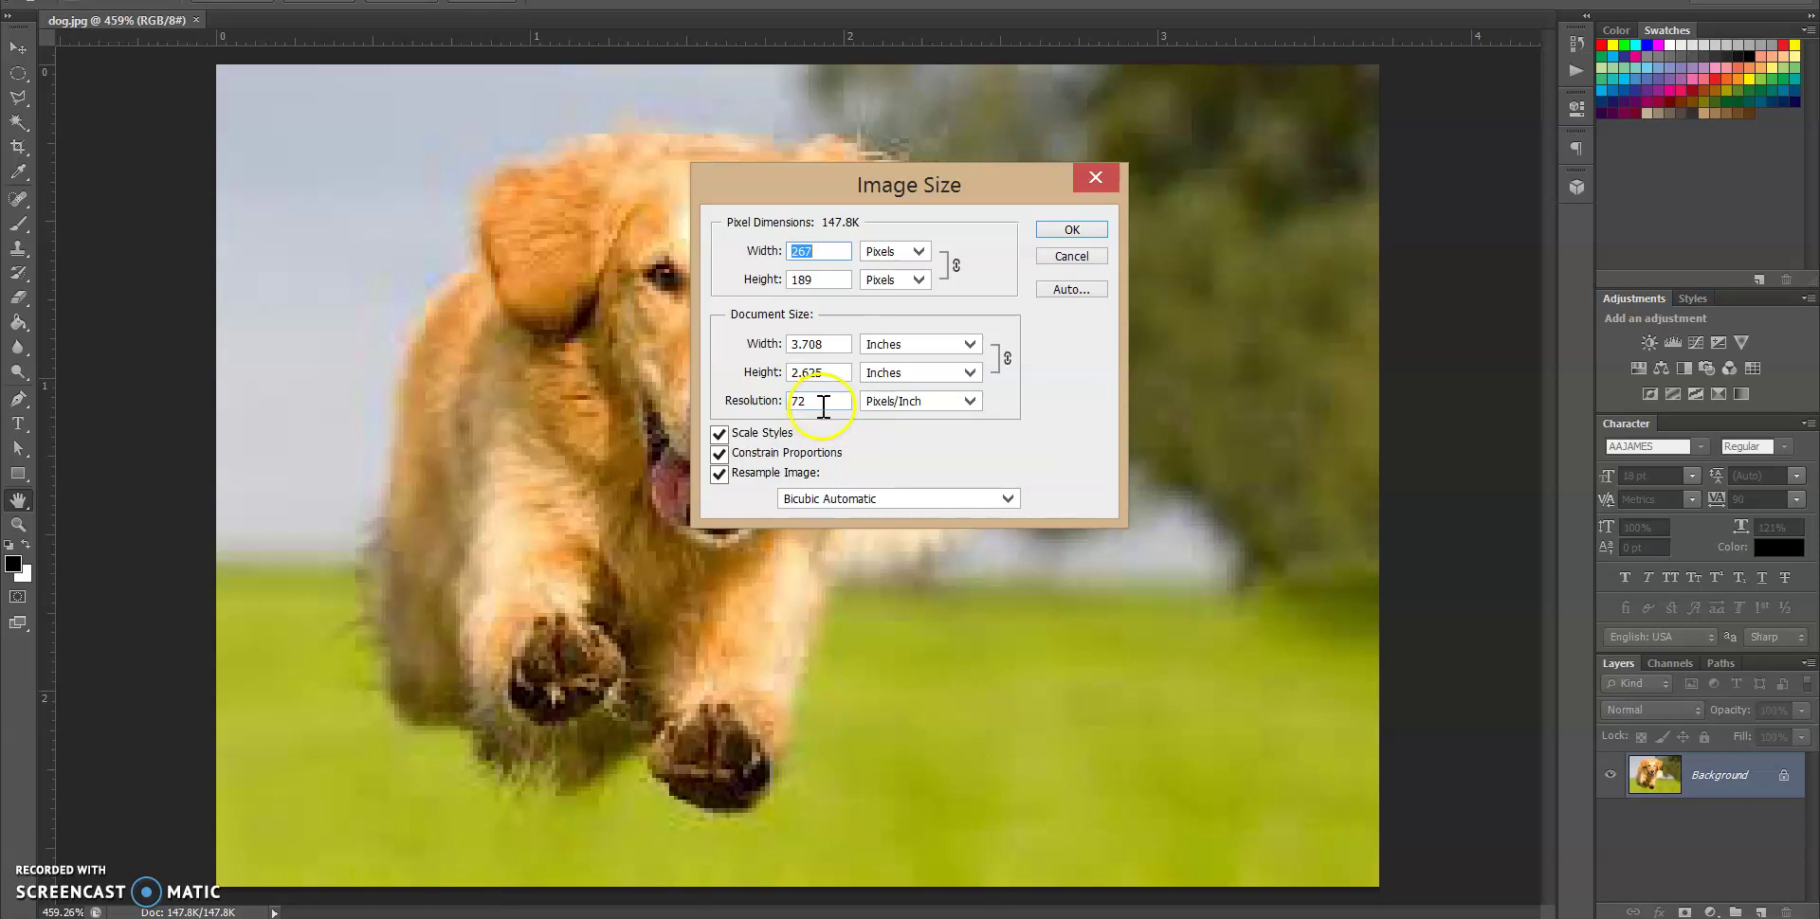
{"action": "left_click", "coordinate": [1116, 186]}
{"action": "left_click", "coordinate": [1101, 183]}
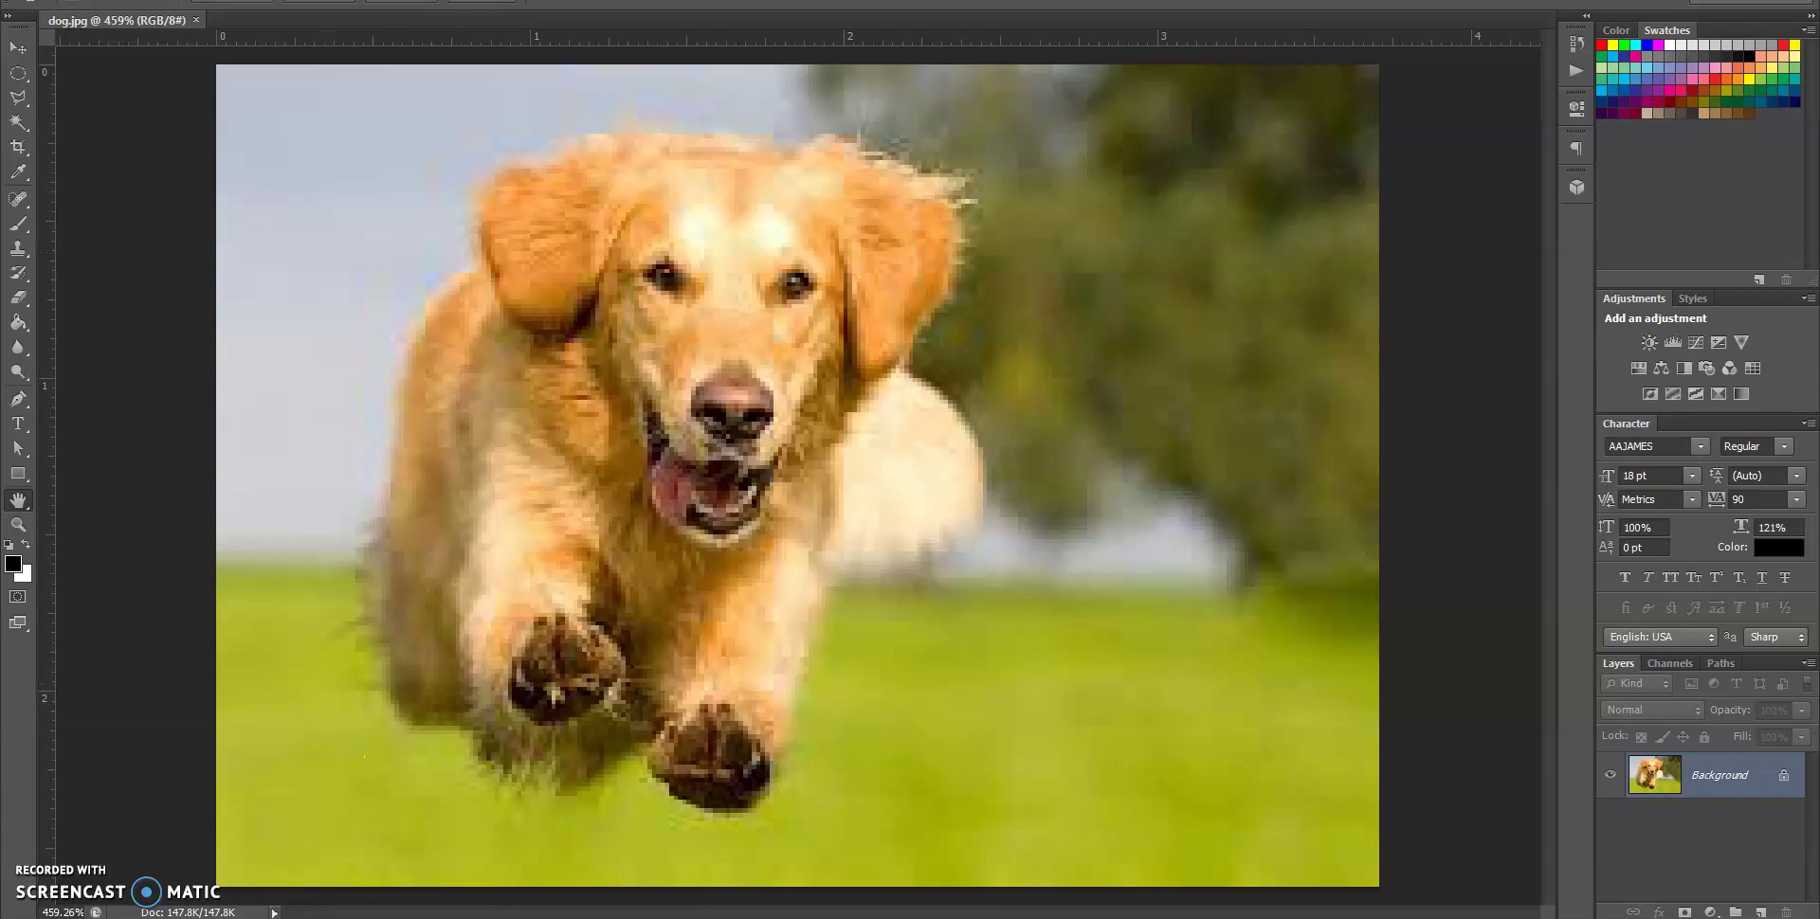
Switch to Chrome to check the downloaded dog files and return to dog.jpg in Photoshop.
{"action": "key", "text": "alt+Tab"}
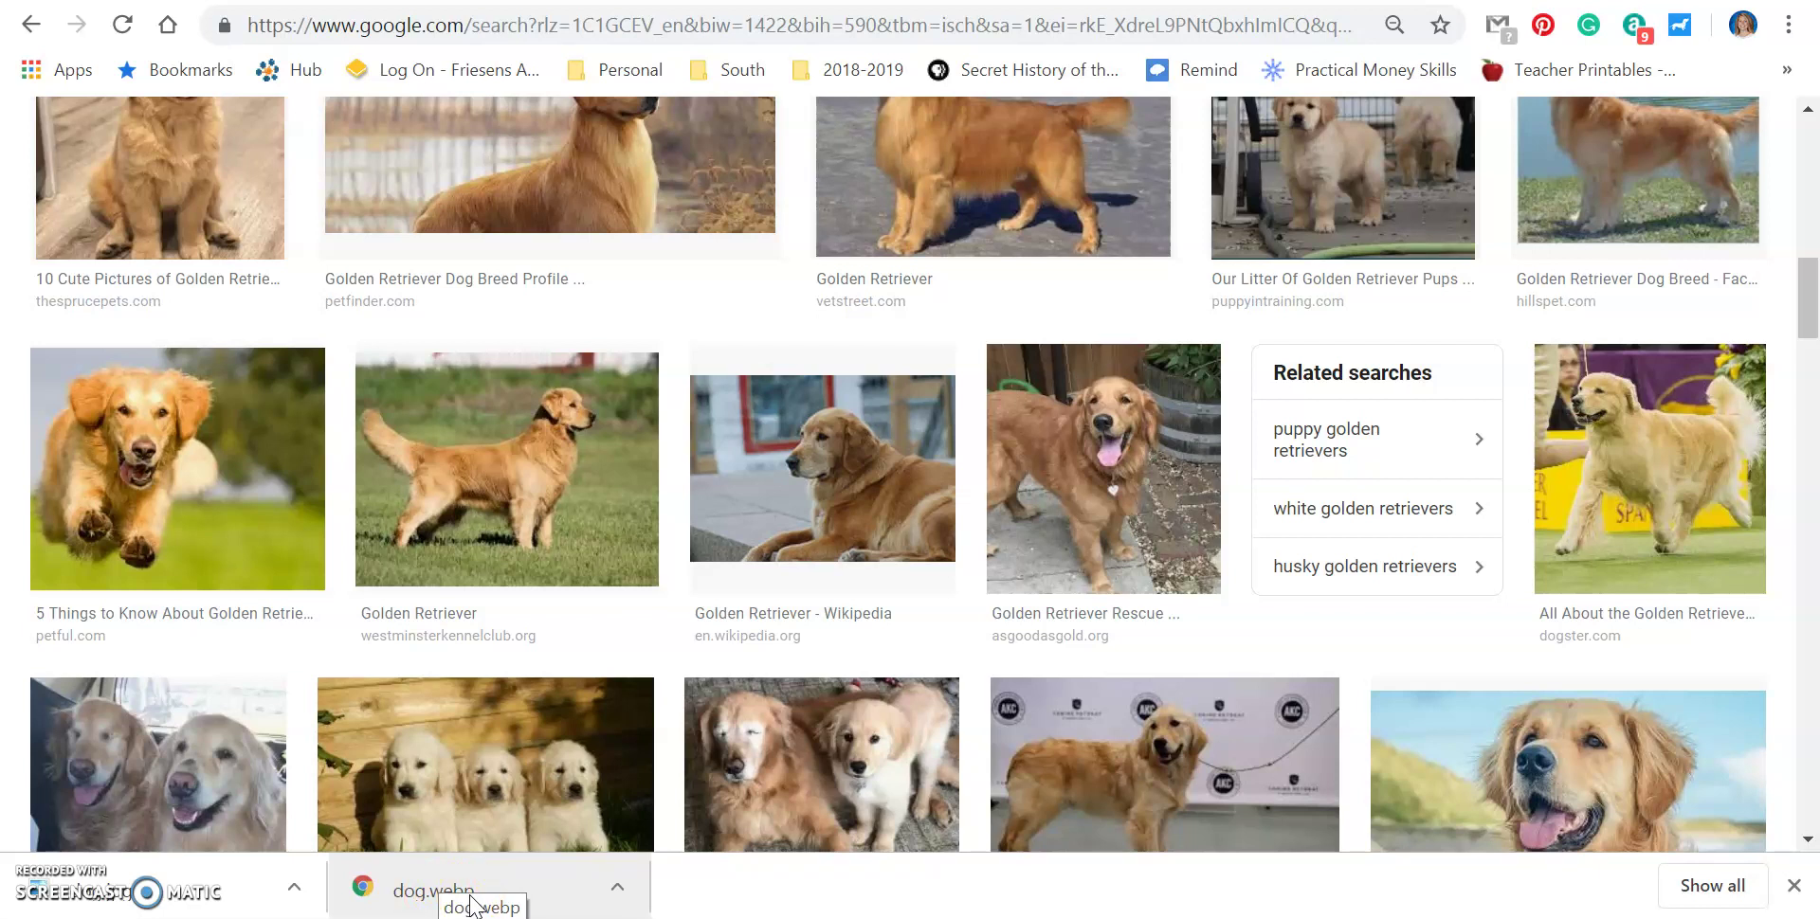
{"action": "left_click", "coordinate": [46, 891]}
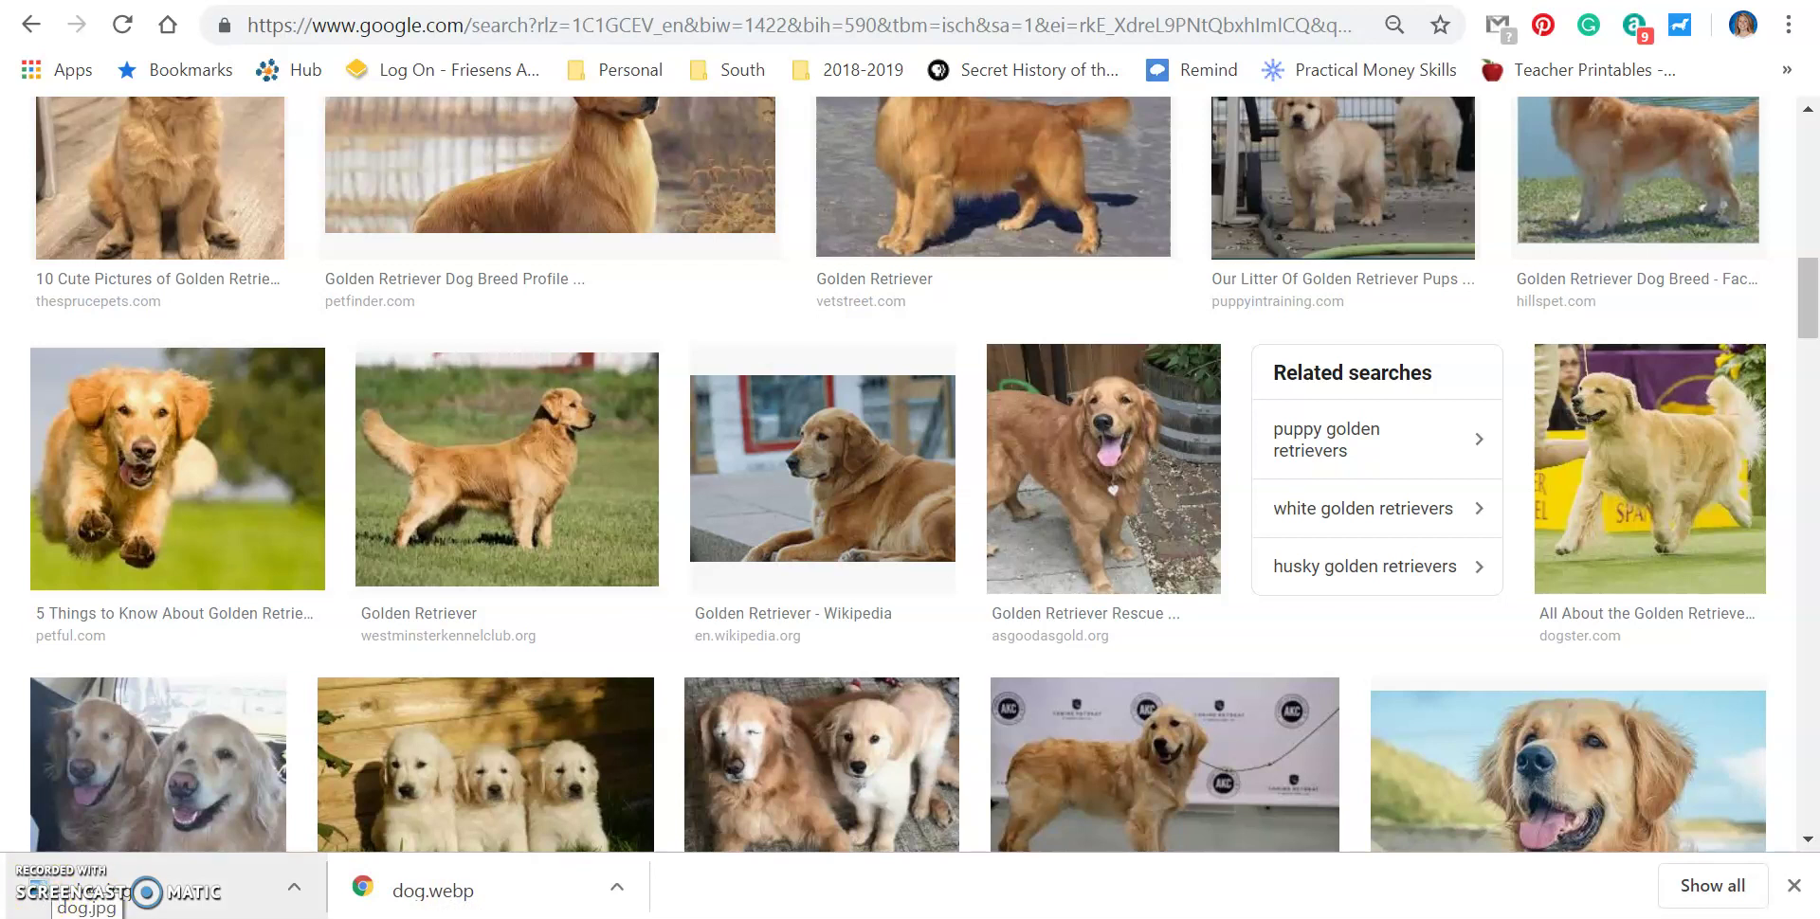
{"action": "mouse_move", "coordinate": [344, 918]}
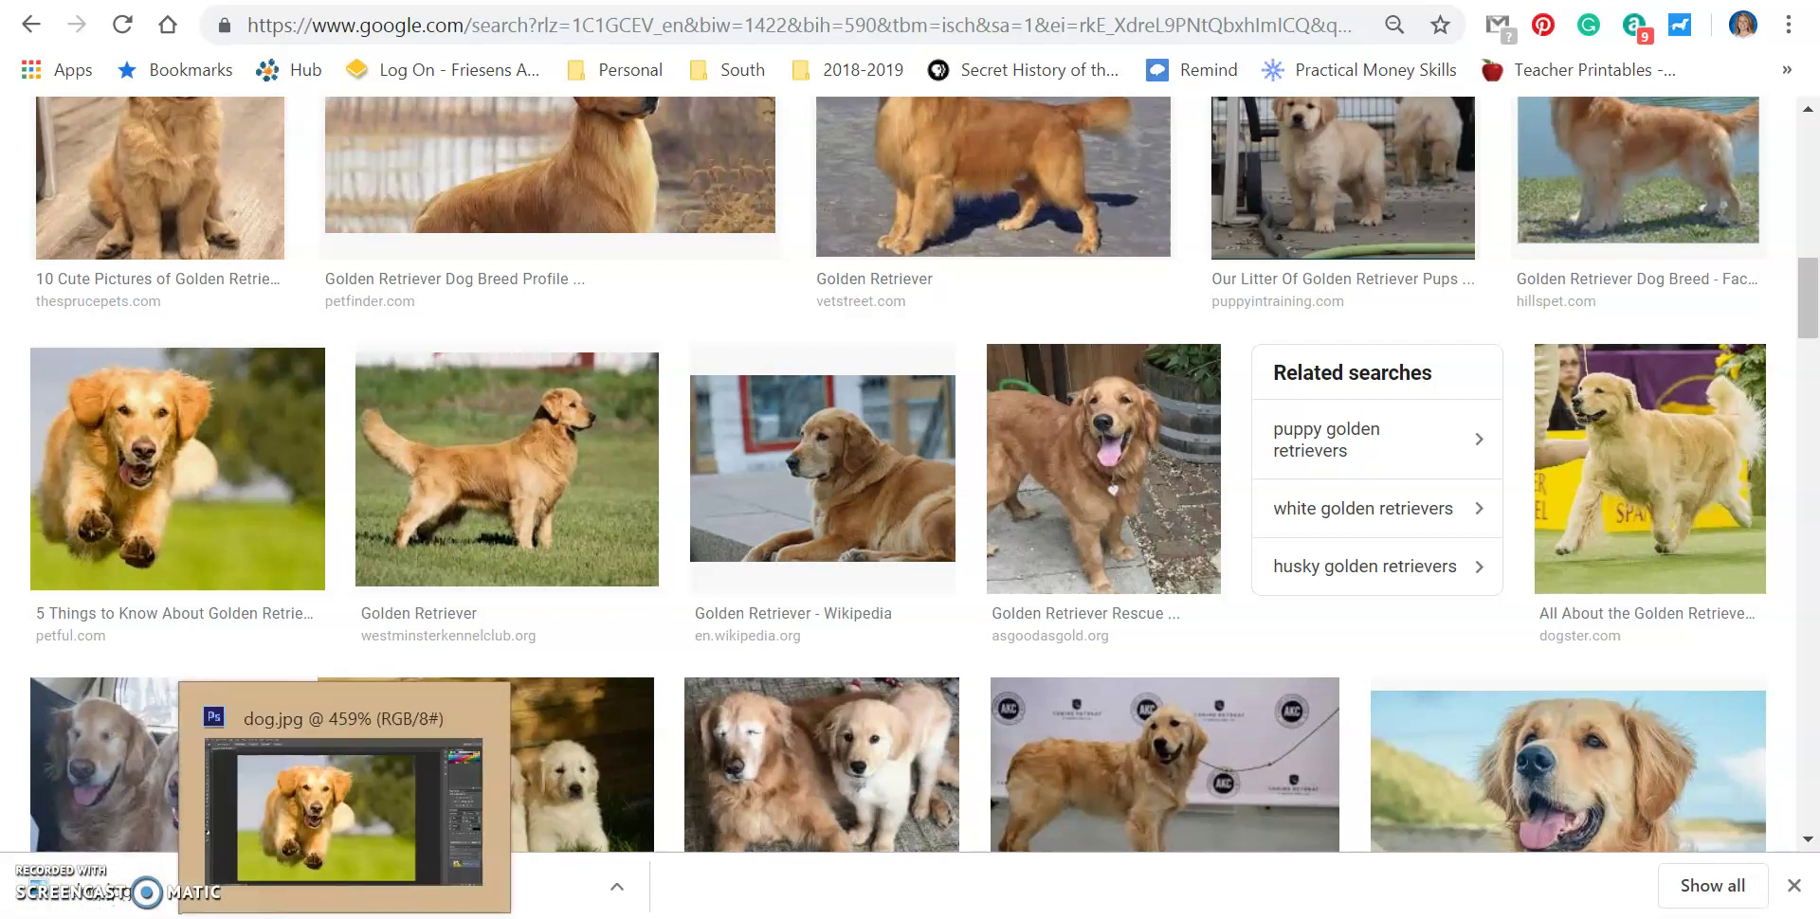
{"action": "left_click", "coordinate": [344, 810]}
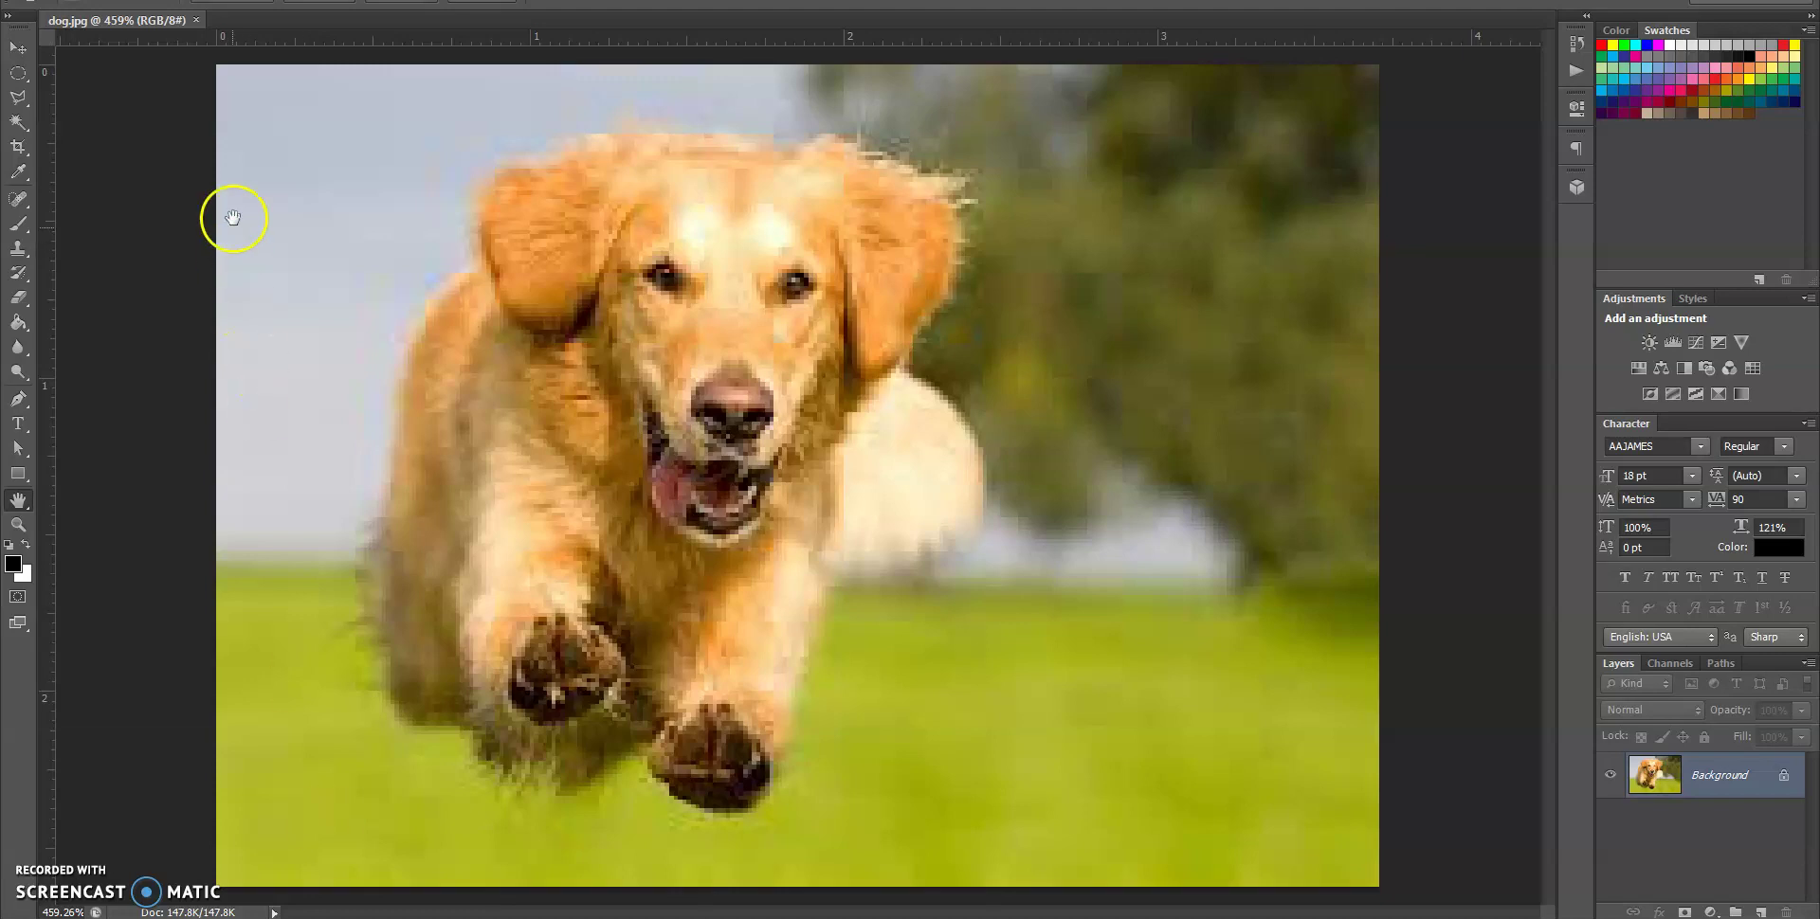
Check the resolution of dog.jpg once more in Image Size and dismiss the dialog.
{"action": "left_click", "coordinate": [133, 2]}
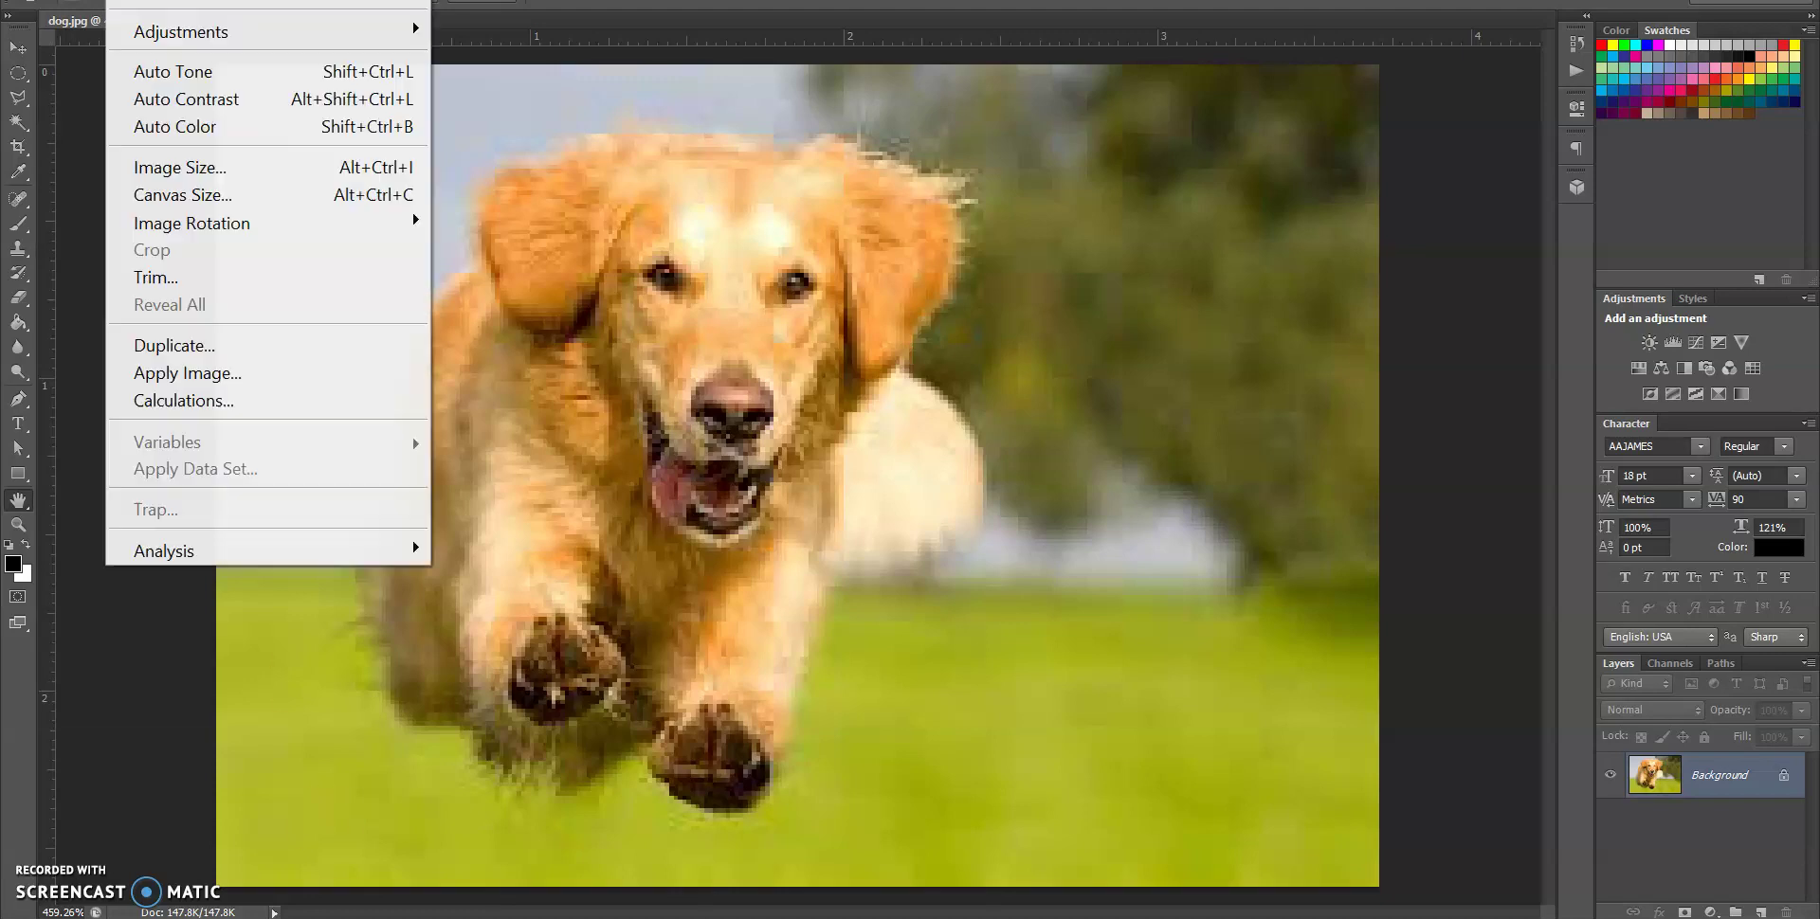
{"action": "left_click", "coordinate": [189, 169]}
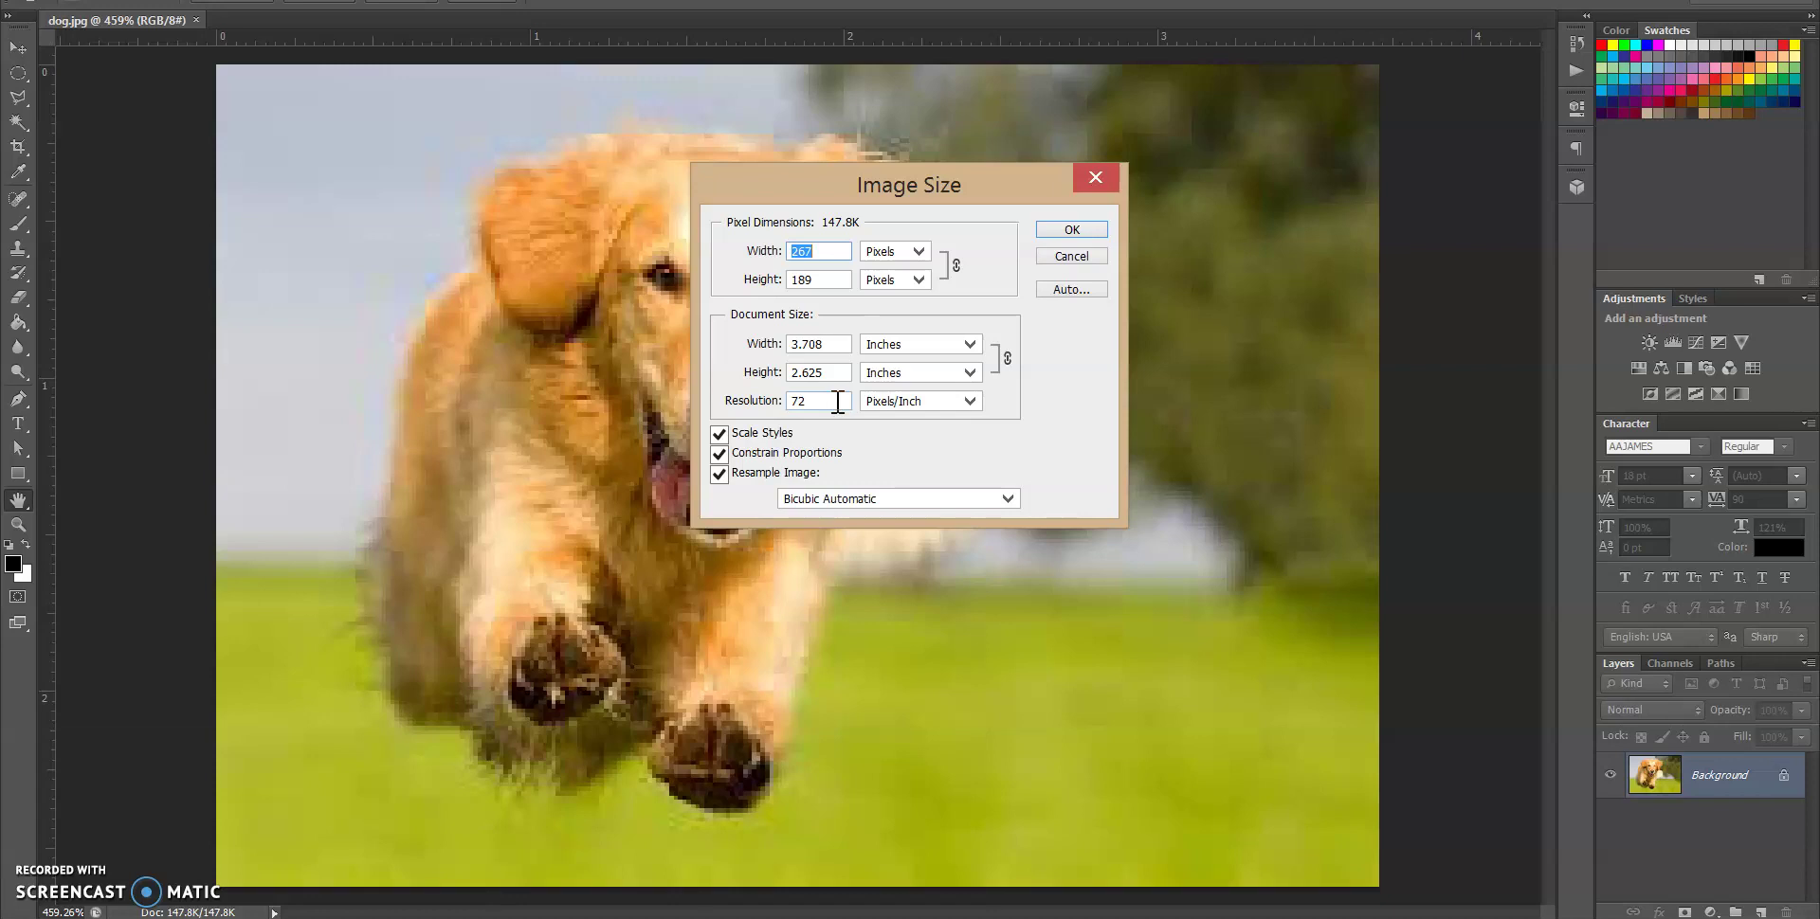
{"action": "left_click", "coordinate": [1096, 189]}
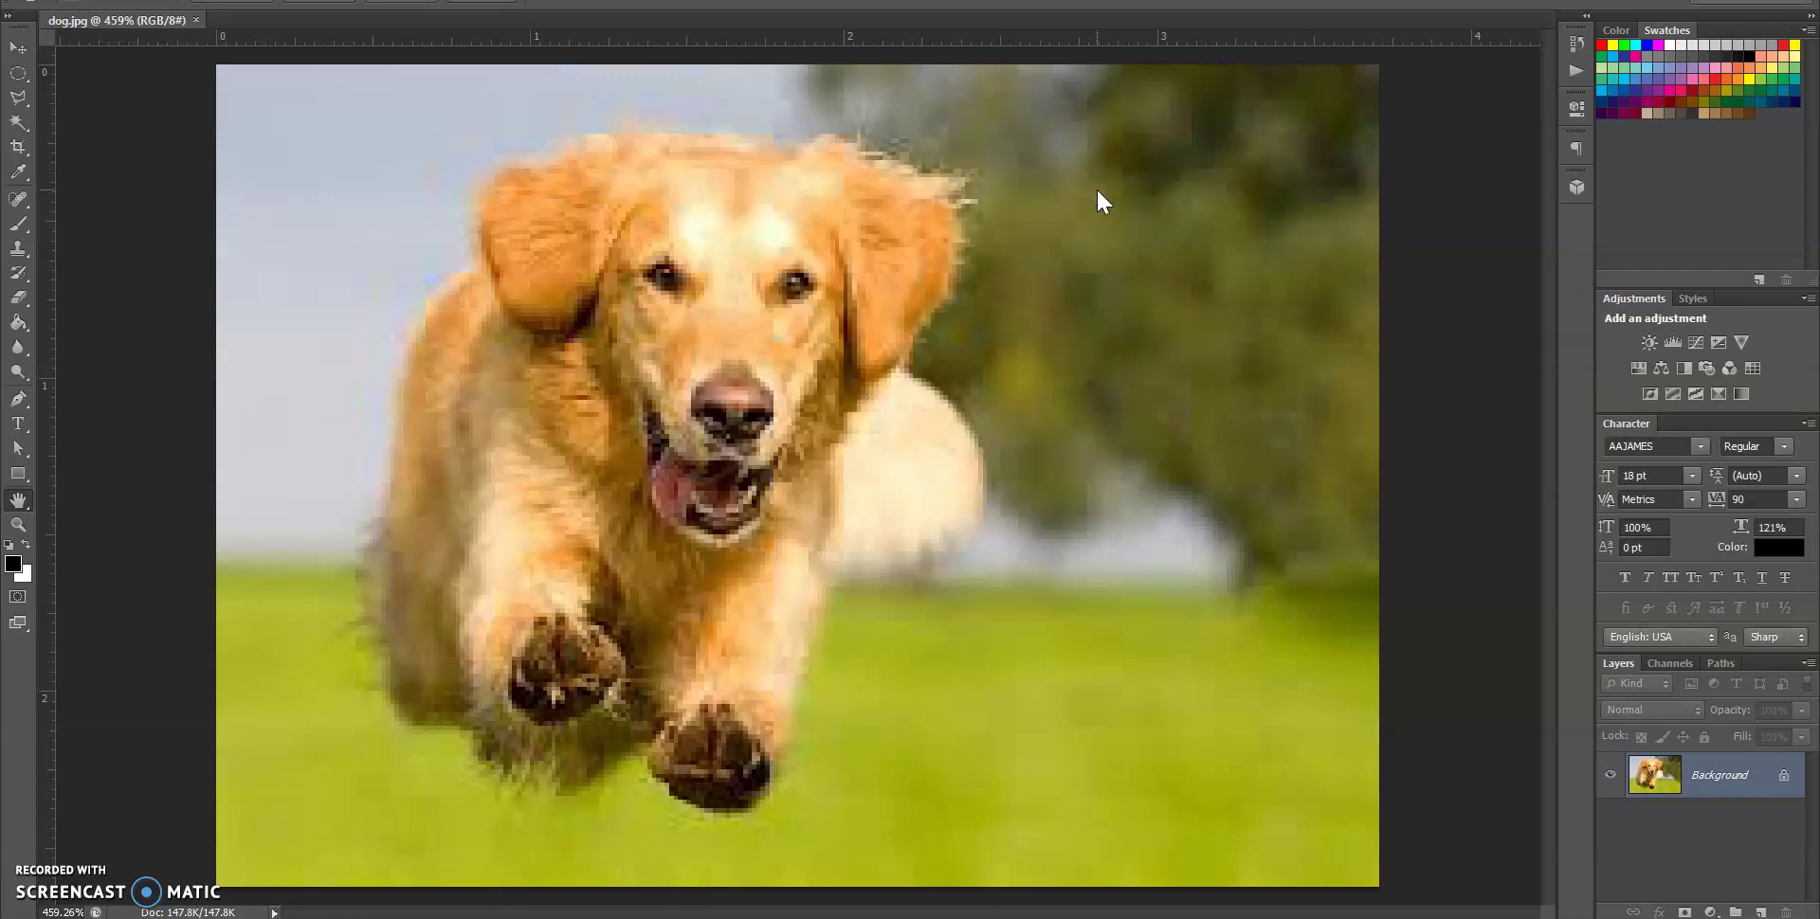